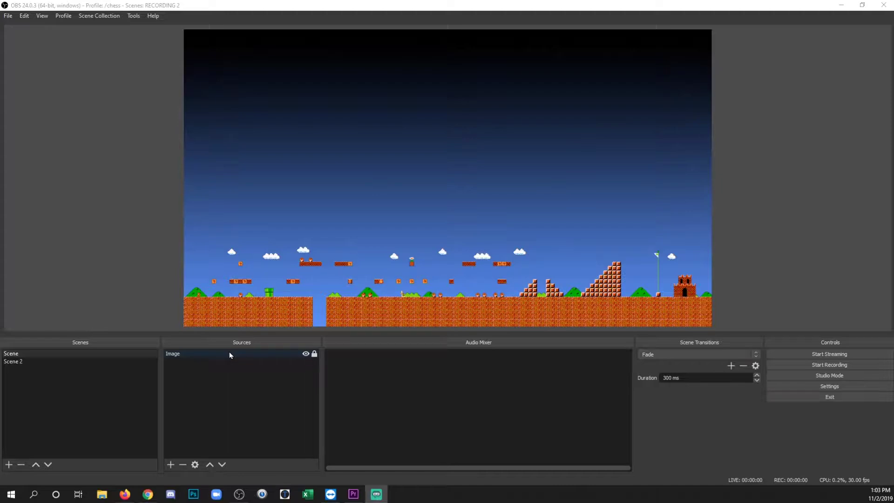
Step: Switch between Scene and Scene 2 to watch the default Fade transition
{"action": "left_click", "coordinate": [37, 362]}
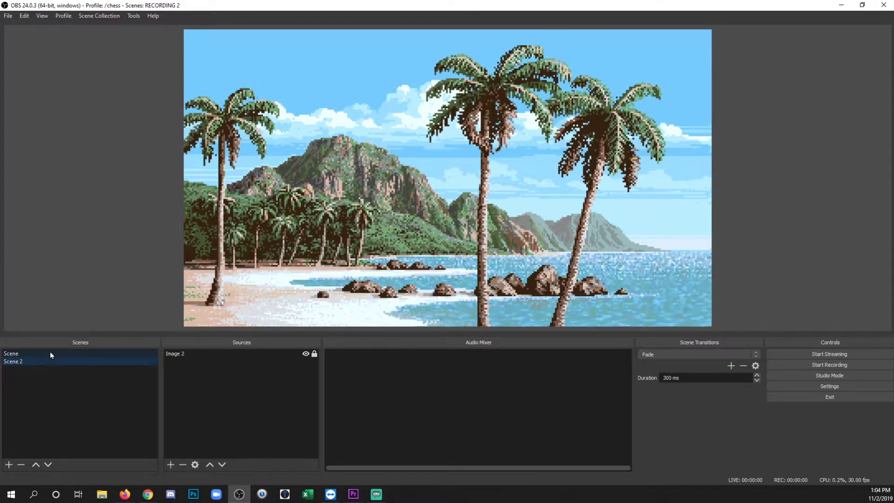
{"action": "left_click", "coordinate": [50, 355]}
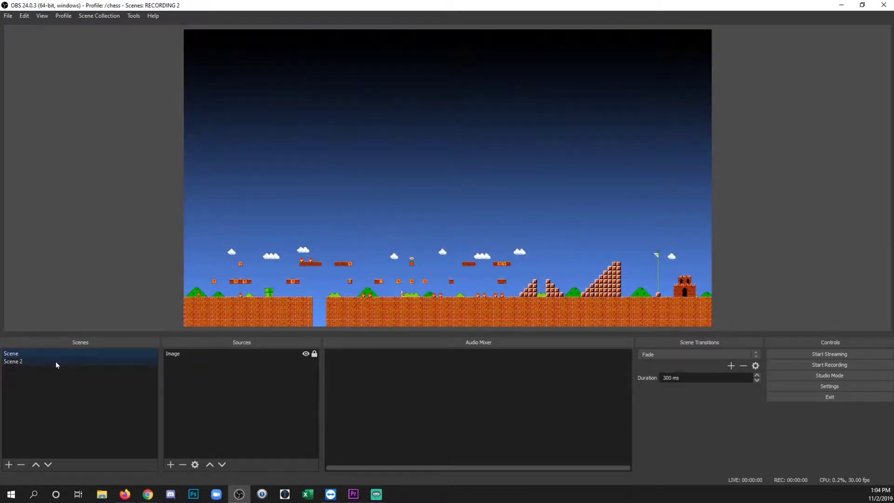
{"action": "left_click", "coordinate": [55, 363]}
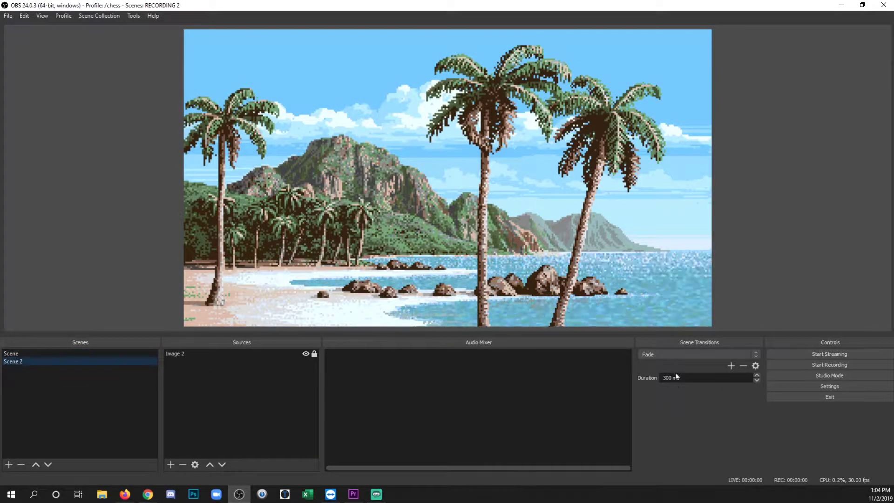
Step: Lengthen the Fade duration to 800 ms and test it between Scene and Scene 2
{"action": "left_click", "coordinate": [700, 383]}
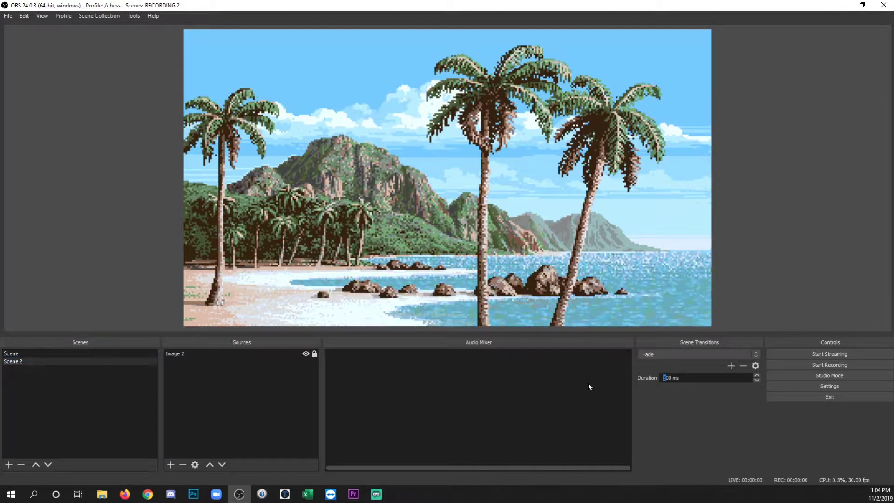
{"action": "type", "text": "8"}
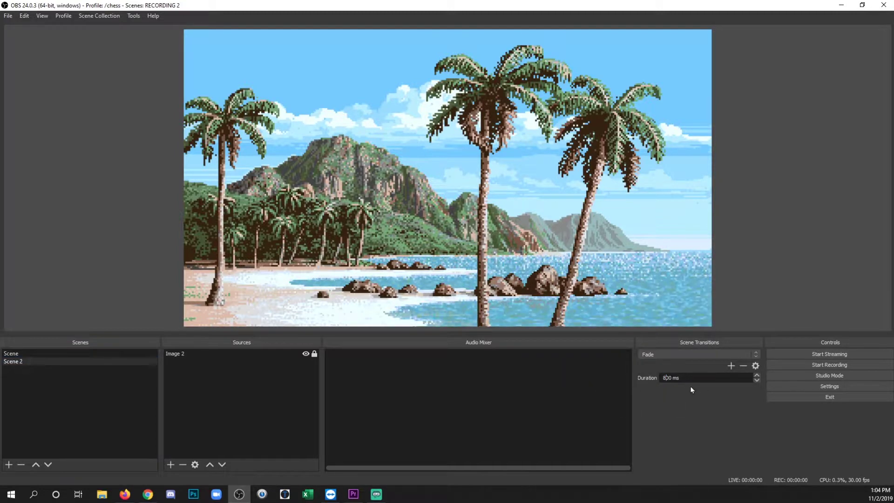
{"action": "key", "text": "End"}
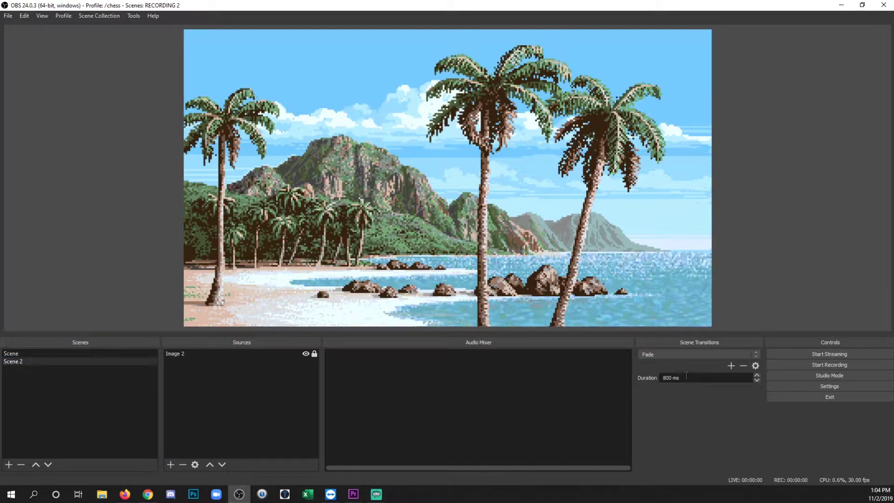
{"action": "left_click", "coordinate": [90, 353]}
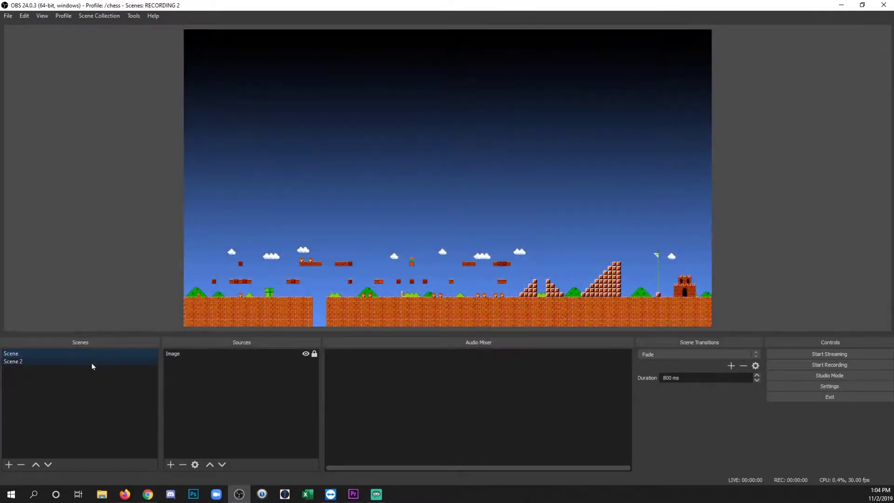
{"action": "left_click", "coordinate": [91, 364]}
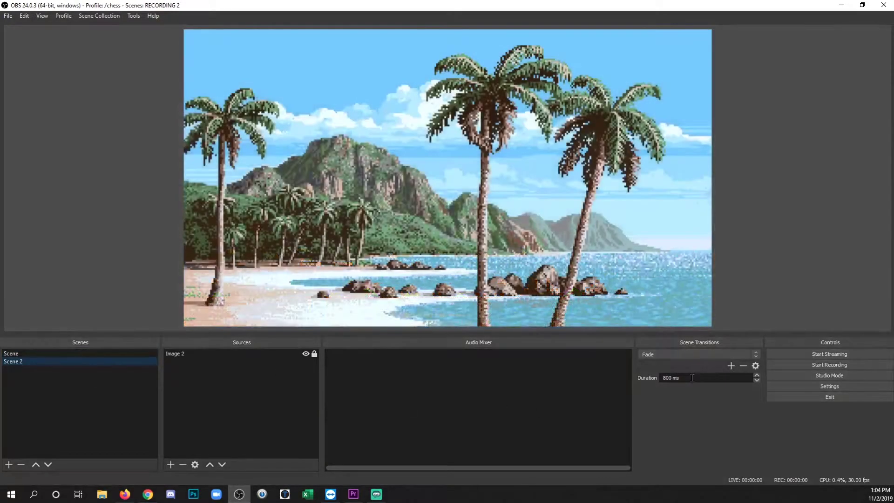
Step: Change the scene transition to Cut and flip between Scene and Scene 2
{"action": "left_click", "coordinate": [679, 378]}
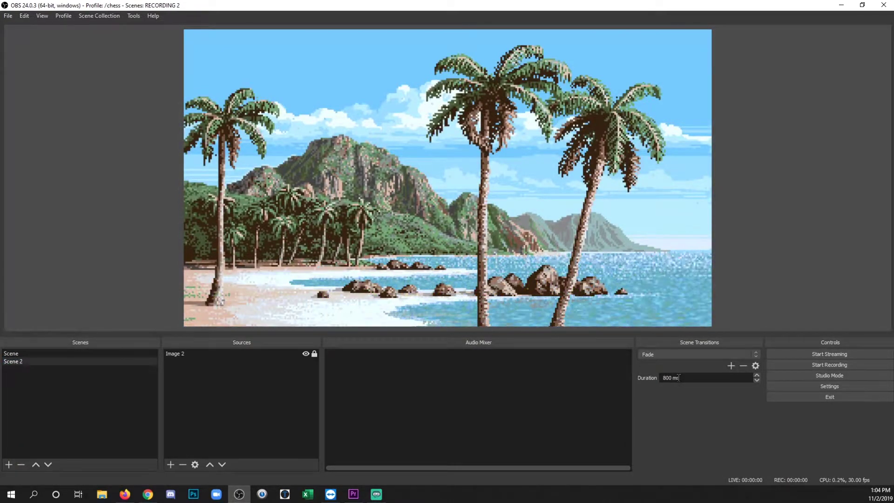
{"action": "left_click", "coordinate": [731, 354]}
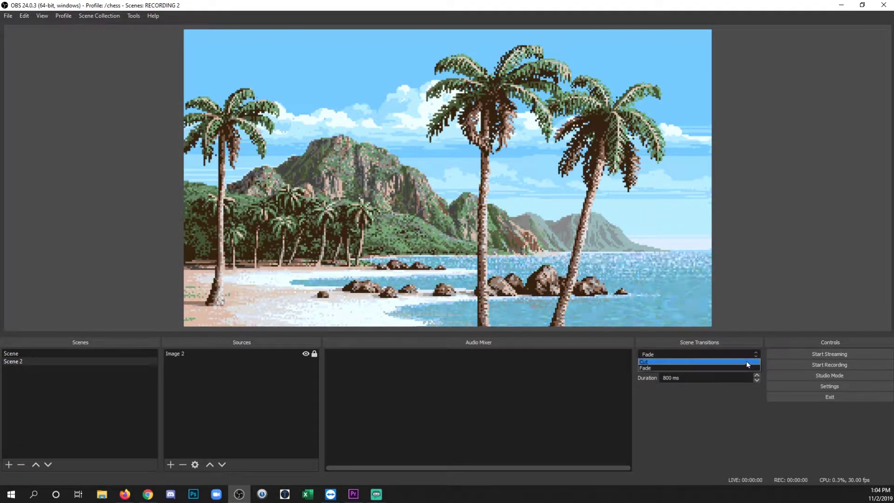
{"action": "left_click", "coordinate": [747, 363]}
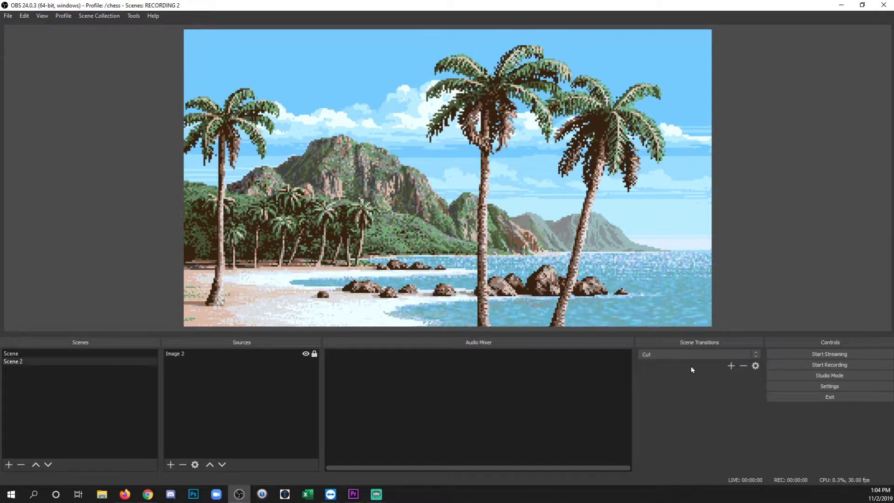
{"action": "left_click", "coordinate": [38, 352]}
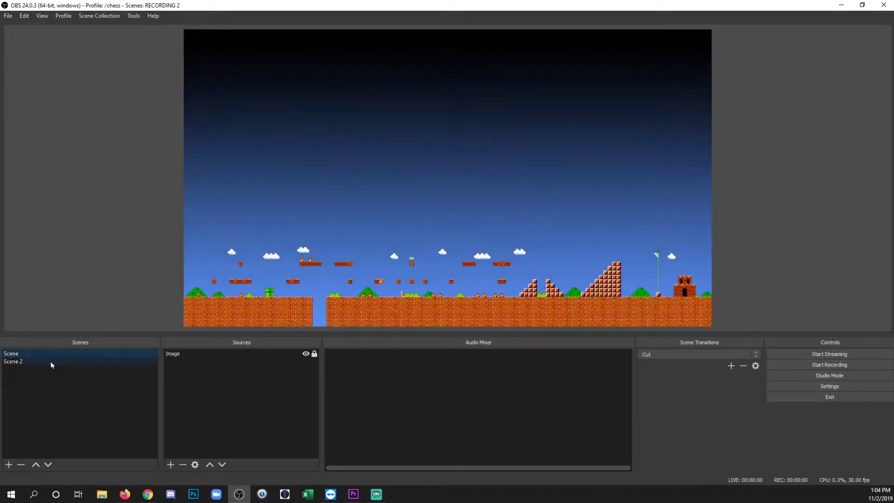
{"action": "left_click", "coordinate": [51, 361]}
{"action": "left_click", "coordinate": [83, 353]}
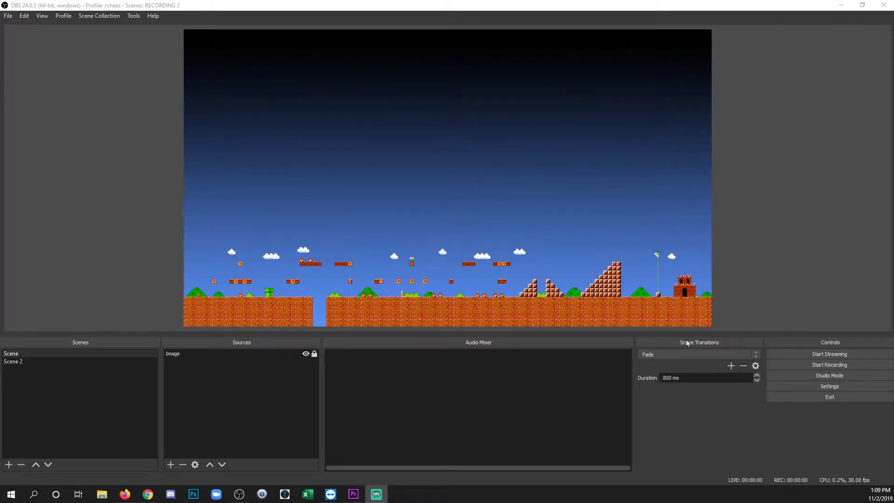
Step: Add a new Stinger transition, keeping the default name Stinger
{"action": "left_click", "coordinate": [732, 367]}
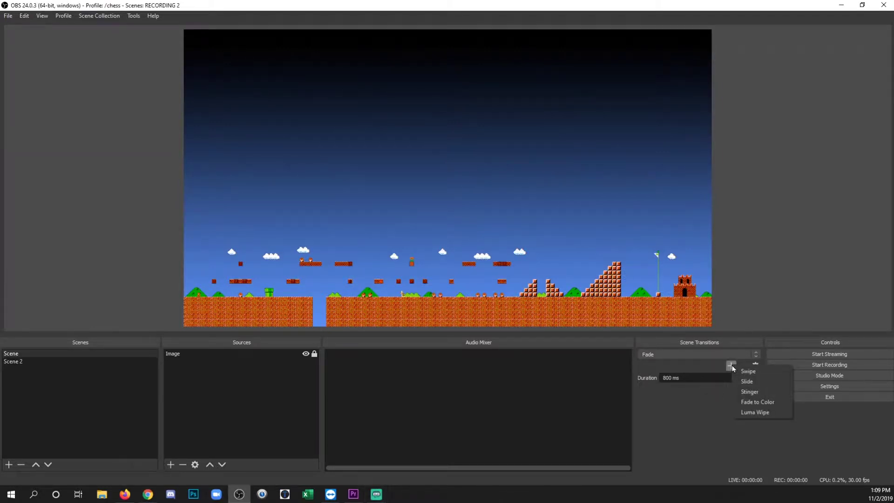
{"action": "left_click", "coordinate": [762, 393]}
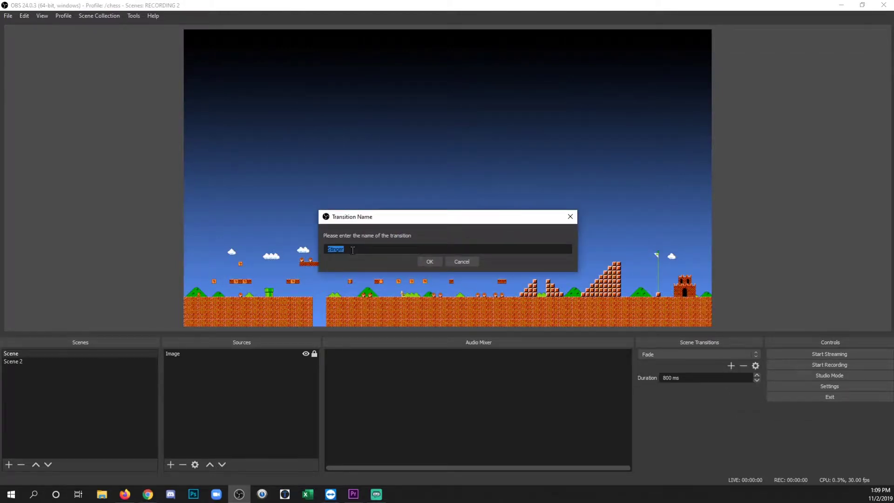
{"action": "left_click", "coordinate": [434, 262]}
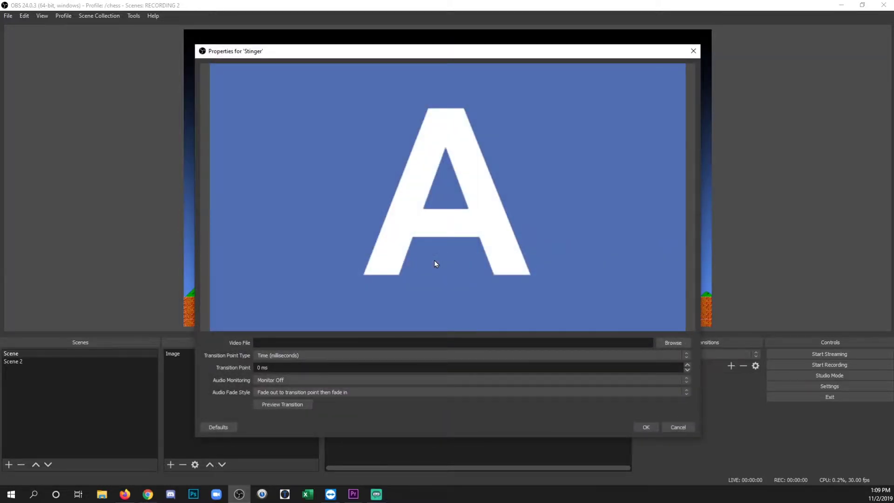
Step: Set the Stinger video to Transition_2sec.webm with a 1000 ms transition point and save
{"action": "left_click", "coordinate": [677, 344]}
{"action": "scroll", "coordinate": [557, 205], "scroll_direction": "down", "scroll_amount": 1}
{"action": "left_click", "coordinate": [415, 215]}
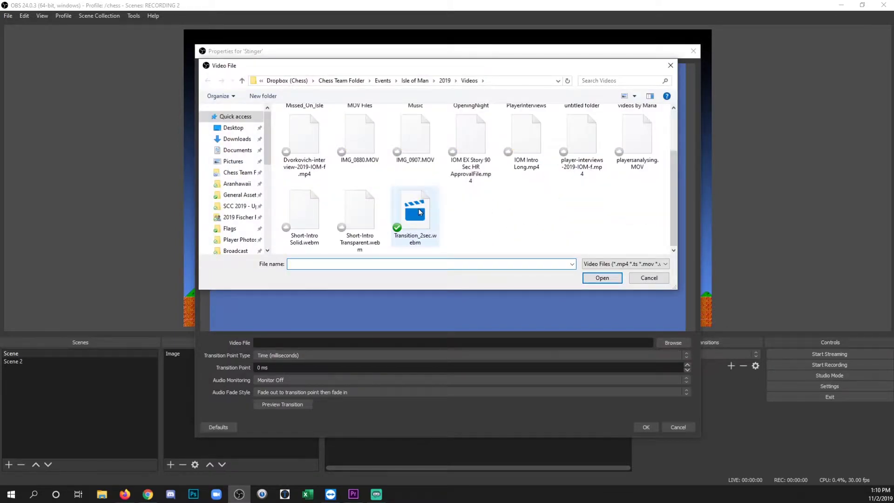
{"action": "left_click", "coordinate": [605, 278]}
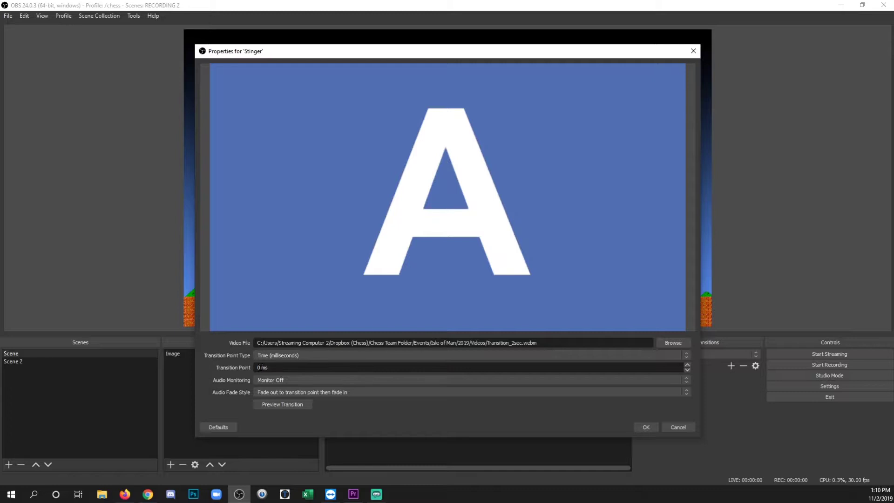
{"action": "left_click_drag", "start_coordinate": [260, 367], "coordinate": [250, 368]}
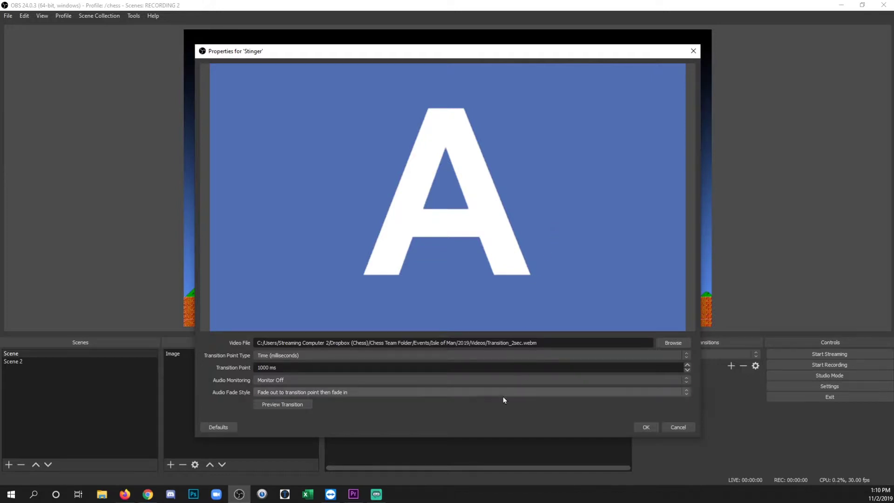
{"action": "left_click", "coordinate": [647, 427]}
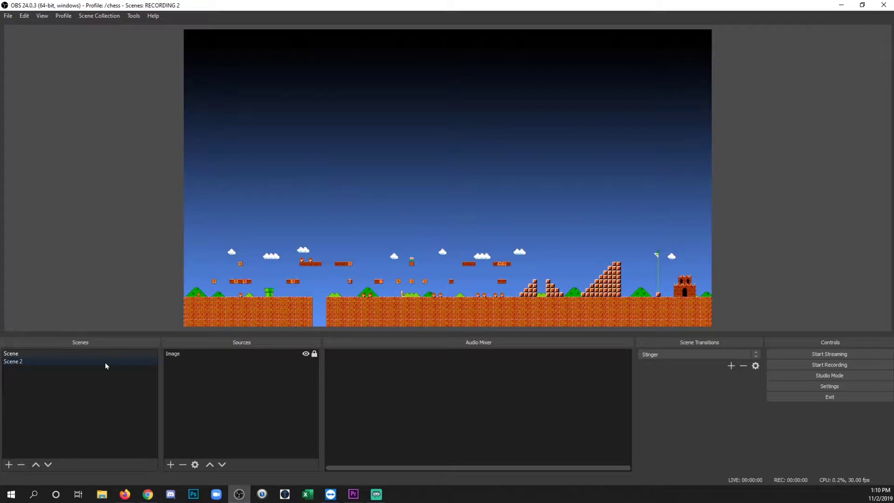
{"action": "left_click", "coordinate": [105, 362]}
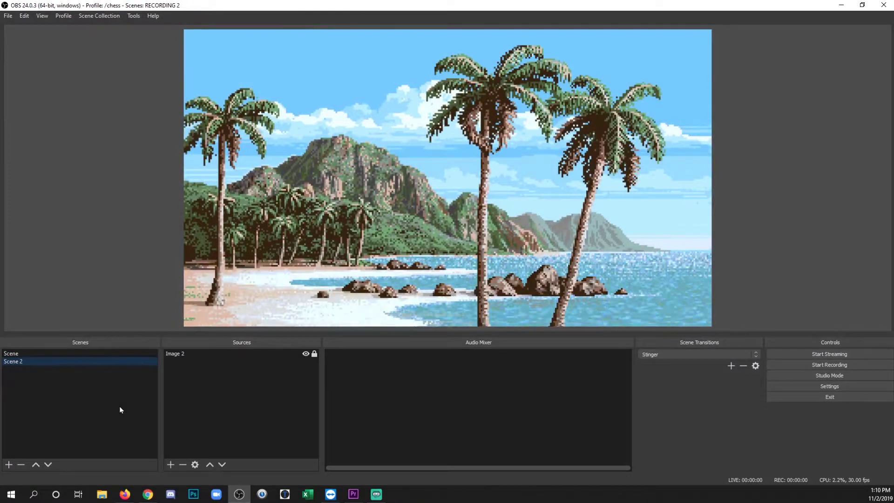
{"action": "left_click", "coordinate": [116, 356]}
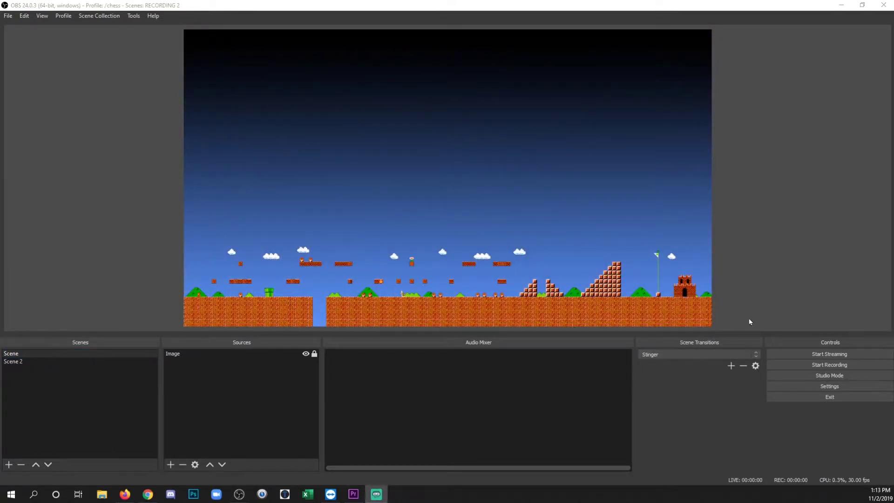
Step: Keep Stinger as the active transition and bring up its properties
{"action": "left_click", "coordinate": [756, 354]}
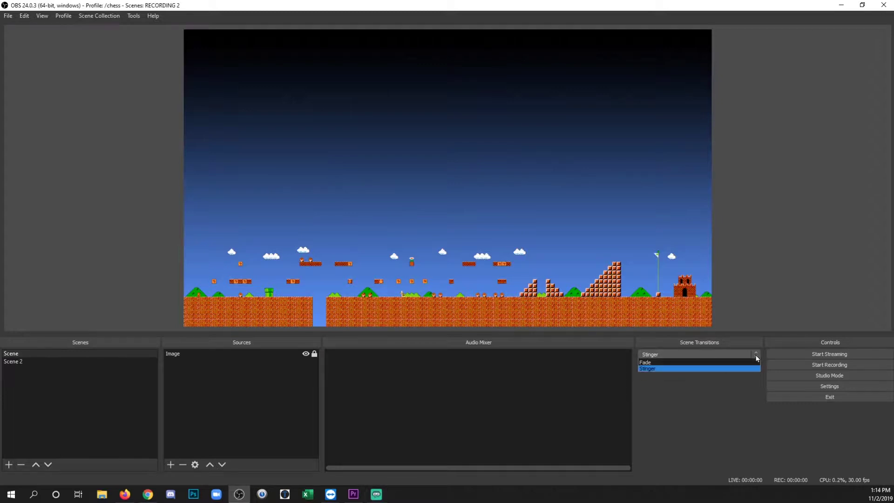
{"action": "left_click", "coordinate": [738, 374]}
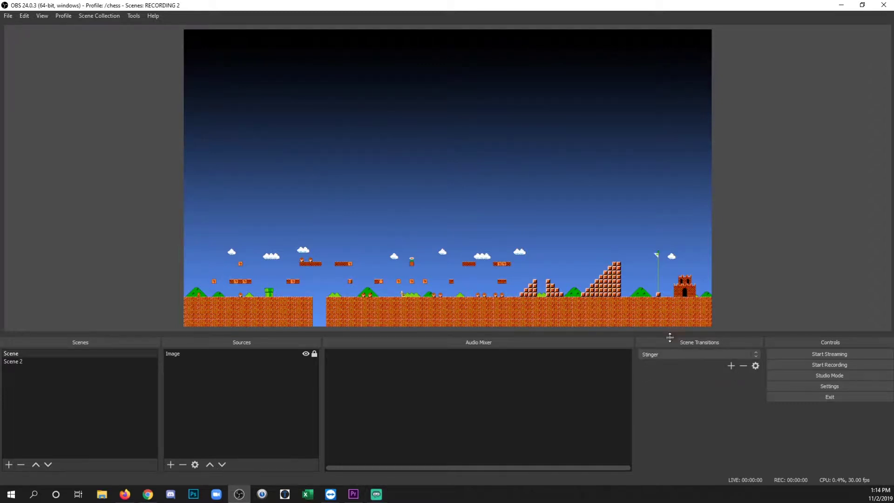
{"action": "left_click", "coordinate": [755, 369]}
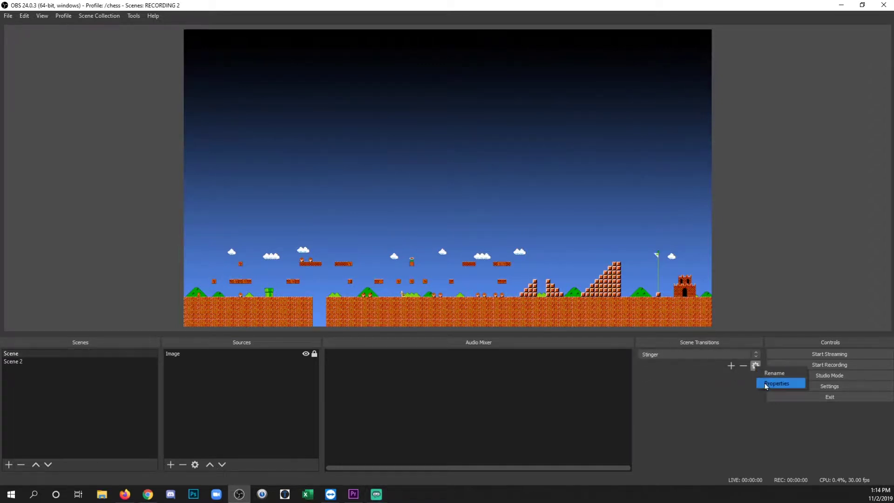
{"action": "left_click", "coordinate": [765, 385]}
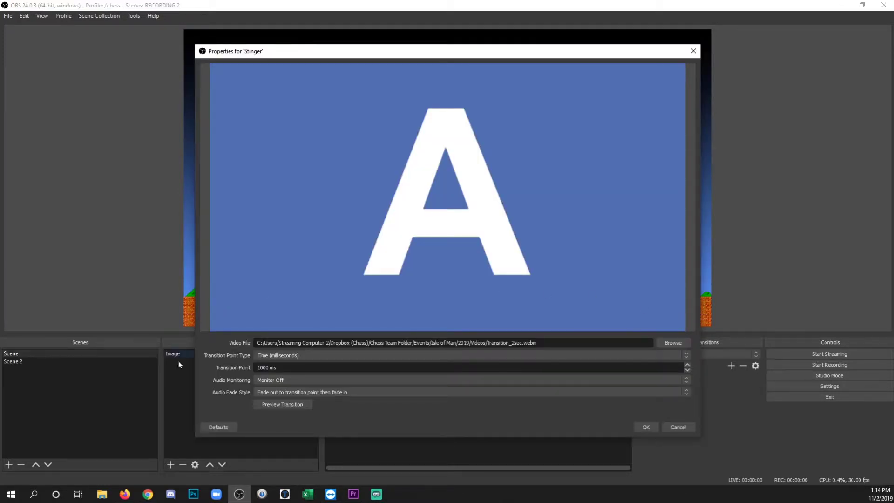
Step: Preview the stinger twice, then select the 1000 ms transition point value
{"action": "left_click", "coordinate": [306, 406]}
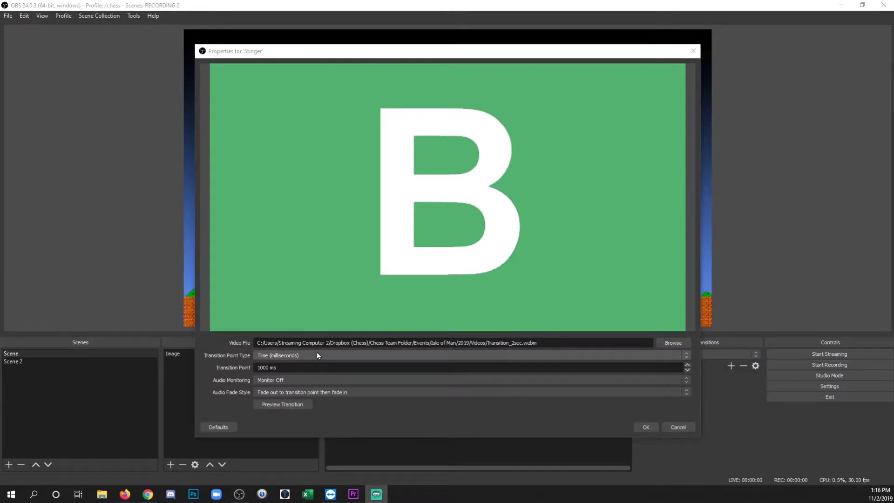
{"action": "left_click", "coordinate": [300, 404]}
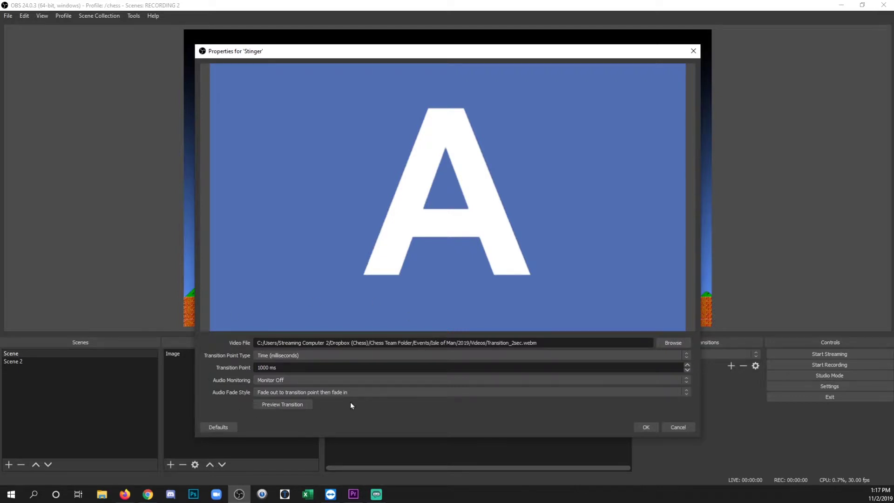
{"action": "left_click_drag", "start_coordinate": [284, 368], "coordinate": [233, 368]}
Step: Replace the Stinger transition point with 50 ms and confirm the settings
{"action": "left_click", "coordinate": [281, 367]}
{"action": "type", "text": "50"}
{"action": "left_click", "coordinate": [645, 427]}
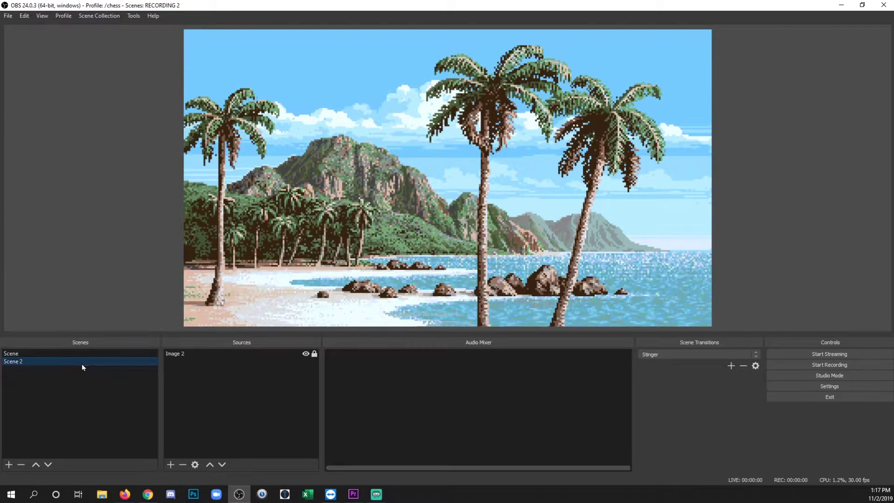
{"action": "left_click", "coordinate": [757, 368]}
Step: Check the 1800 ms Stinger transition point, then switch to Scene to watch it
{"action": "left_click", "coordinate": [765, 384]}
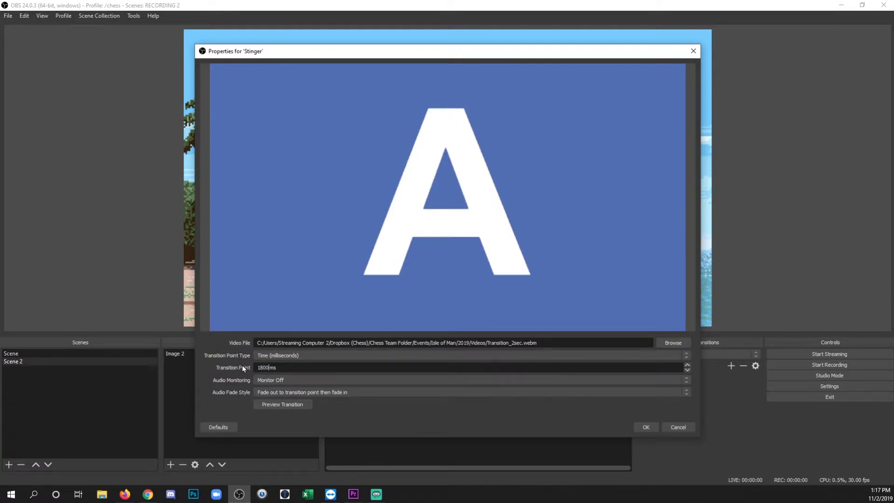
{"action": "left_click", "coordinate": [645, 427]}
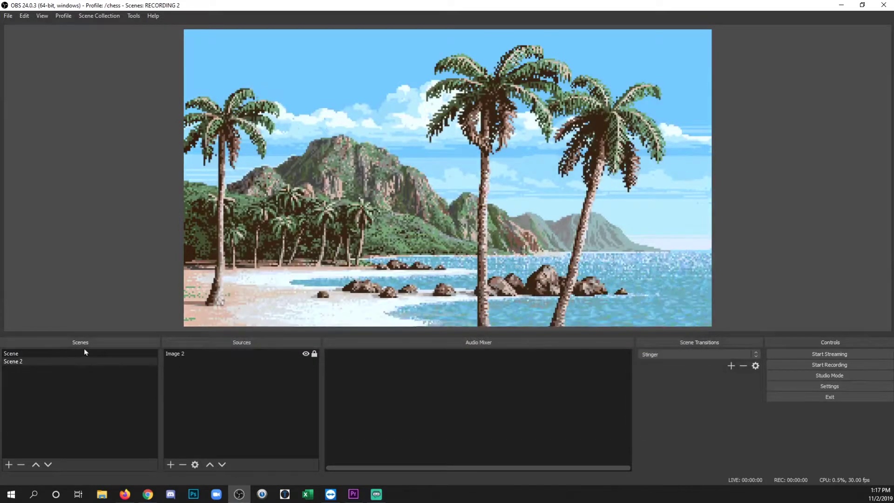
{"action": "left_click", "coordinate": [83, 354]}
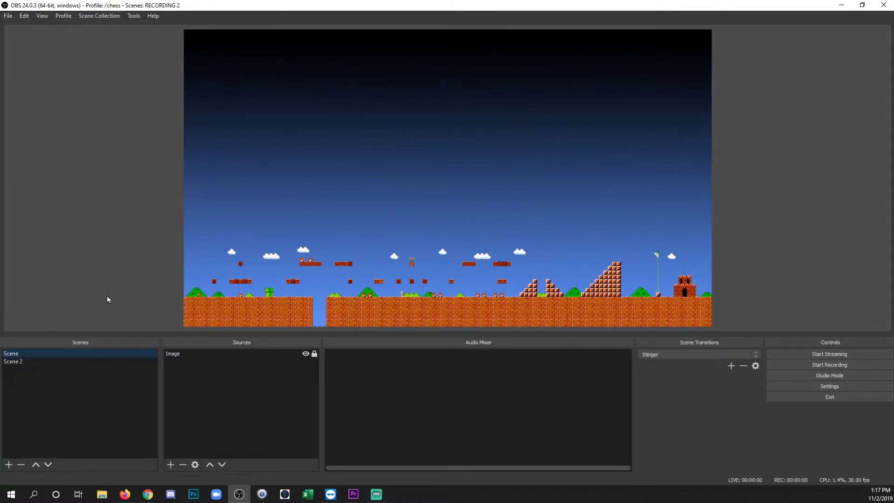
Step: Edit the Stinger transition point again and switch to Scene 2 to watch it
{"action": "left_click", "coordinate": [755, 365]}
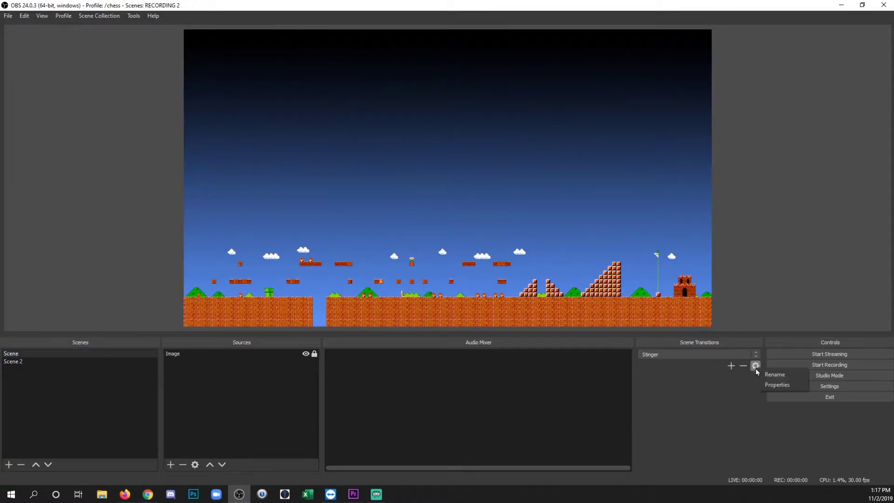
{"action": "left_click", "coordinate": [765, 387]}
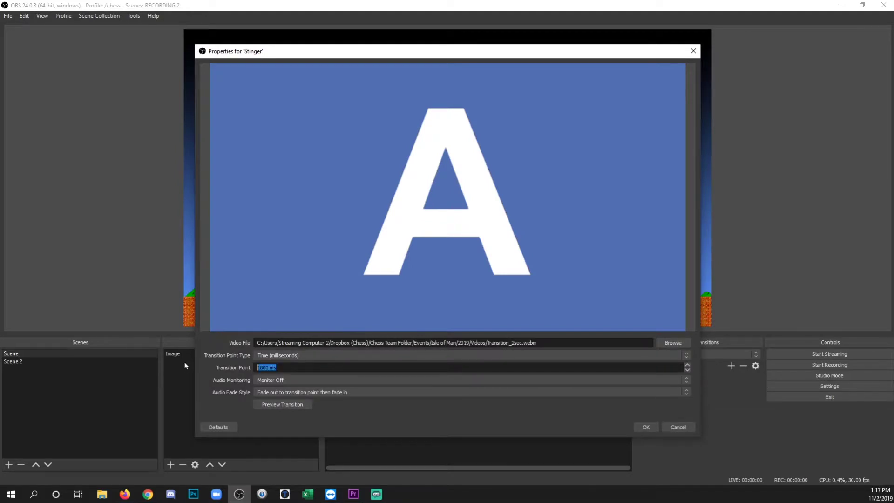
{"action": "type", "text": "1"}
{"action": "left_click", "coordinate": [646, 428]}
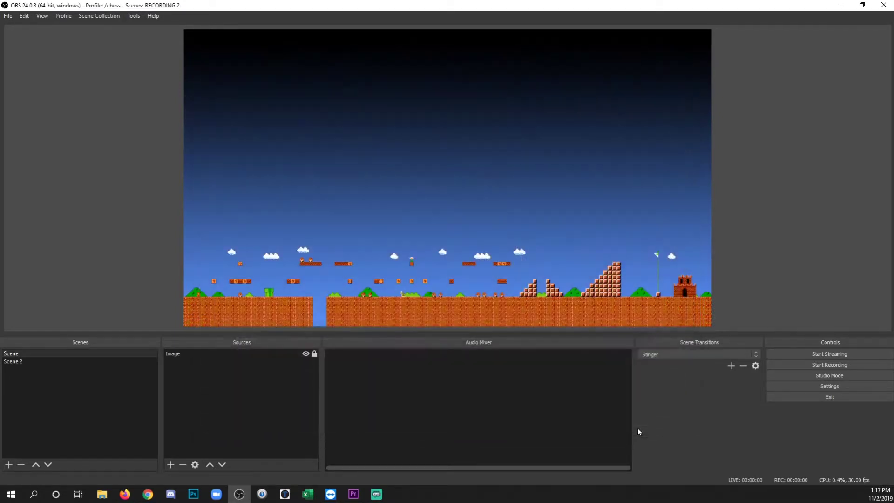
{"action": "left_click", "coordinate": [64, 363]}
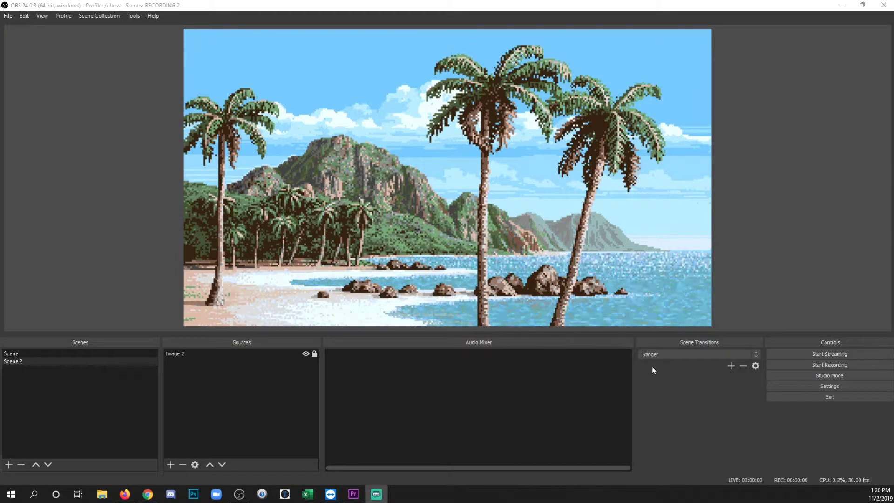
Step: Create Scene 3 and add a new Image 3 source to it
{"action": "left_click", "coordinate": [9, 464]}
{"action": "key", "text": "Return"}
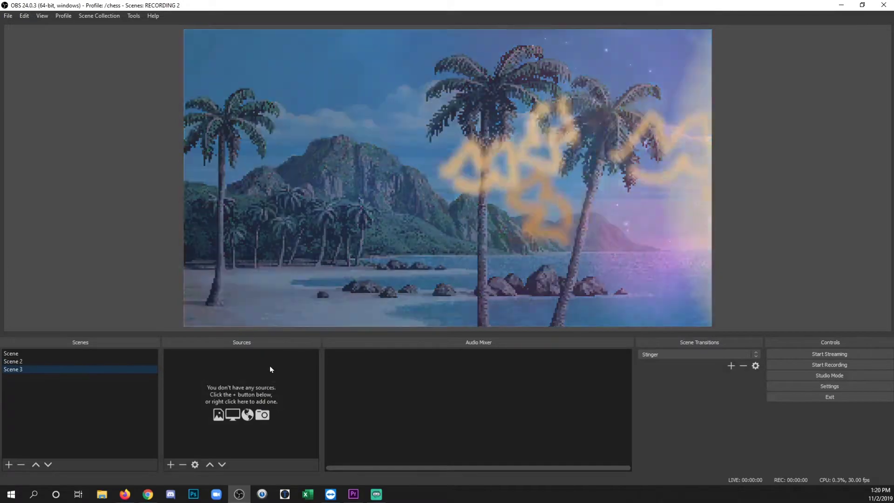
{"action": "right_click", "coordinate": [270, 365]}
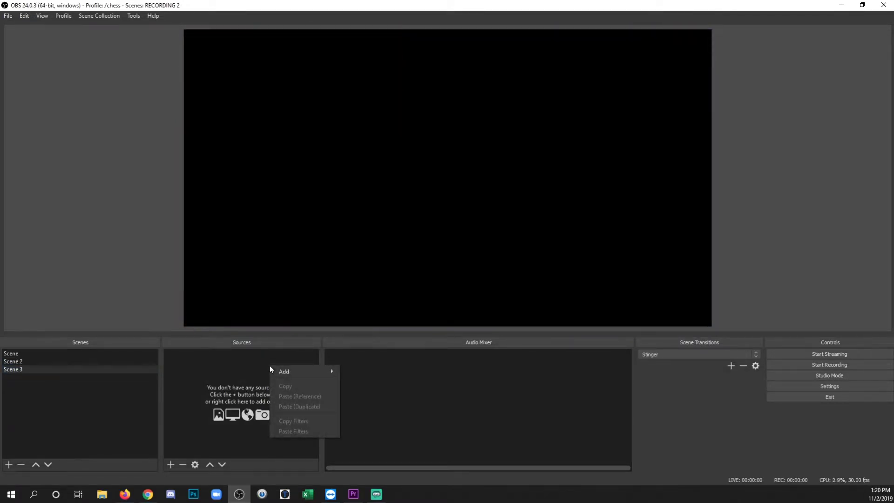
{"action": "mouse_move", "coordinate": [283, 370]}
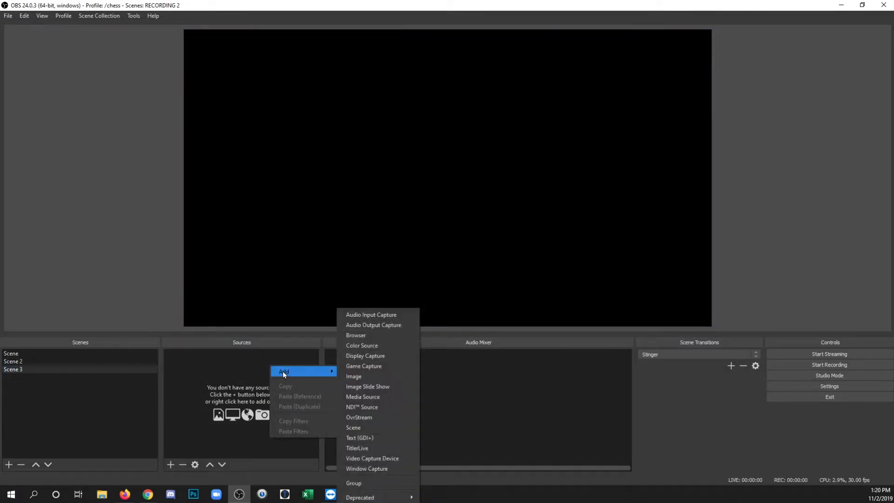
{"action": "left_click", "coordinate": [376, 372]}
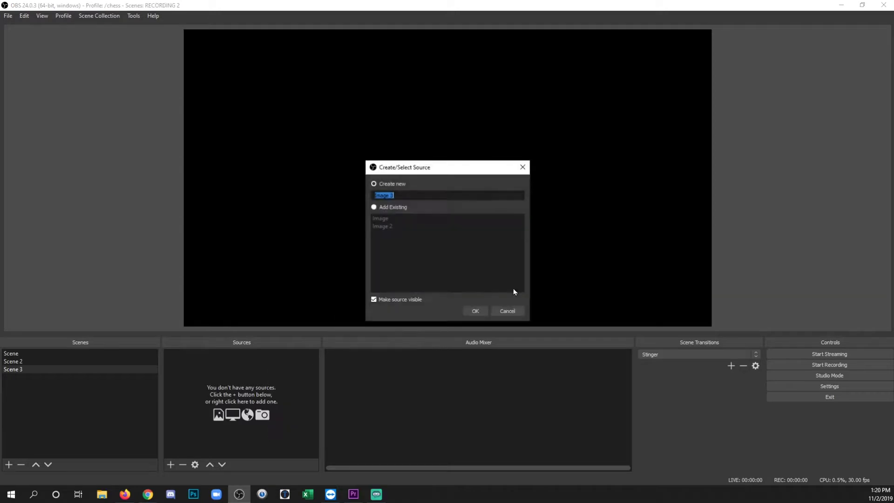
{"action": "left_click", "coordinate": [471, 311]}
Step: Load 1T2R.gif from the images - Copy folder into Image 3
{"action": "left_click", "coordinate": [667, 358]}
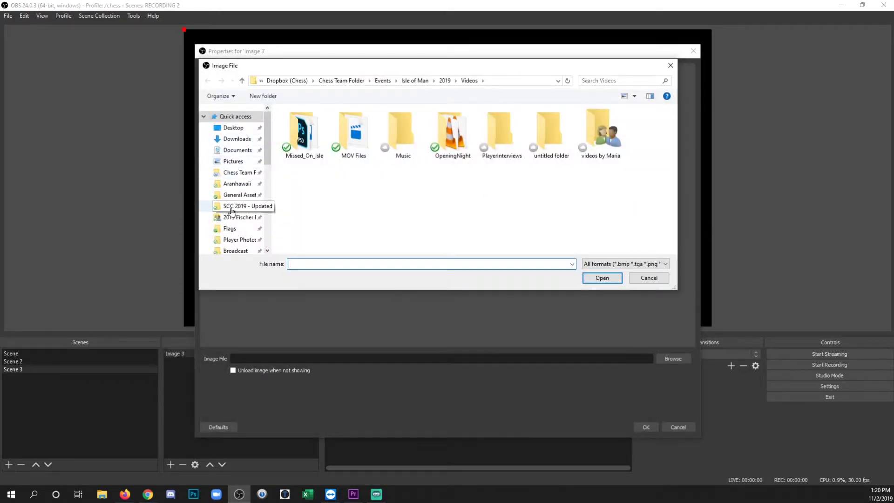
{"action": "left_click", "coordinate": [236, 184]}
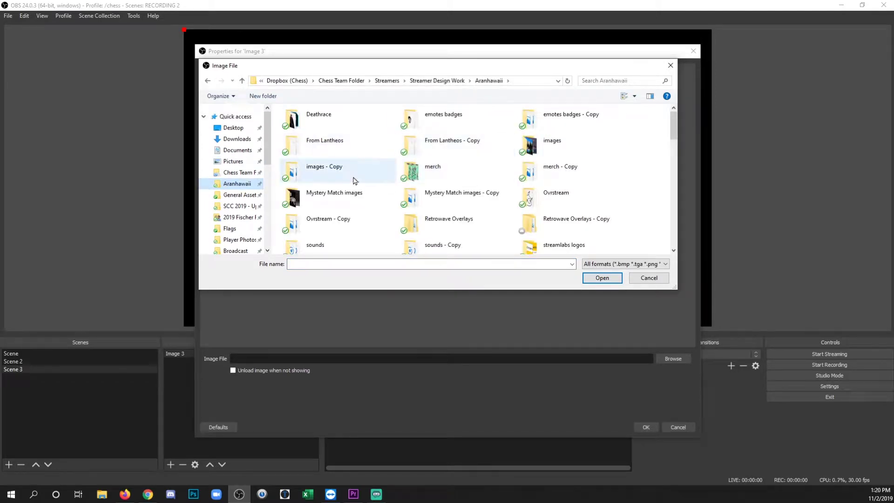
{"action": "double_click", "coordinate": [336, 171]}
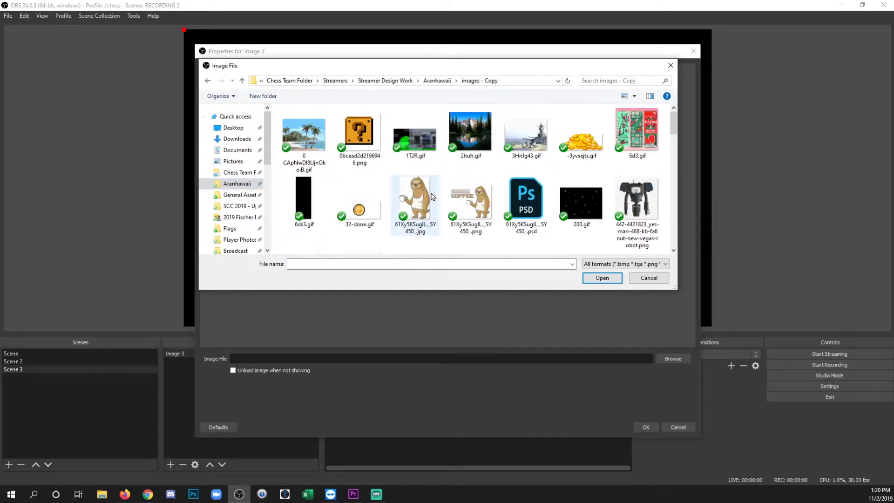
{"action": "left_click", "coordinate": [414, 140]}
{"action": "left_click", "coordinate": [602, 278]}
{"action": "left_click", "coordinate": [646, 427]}
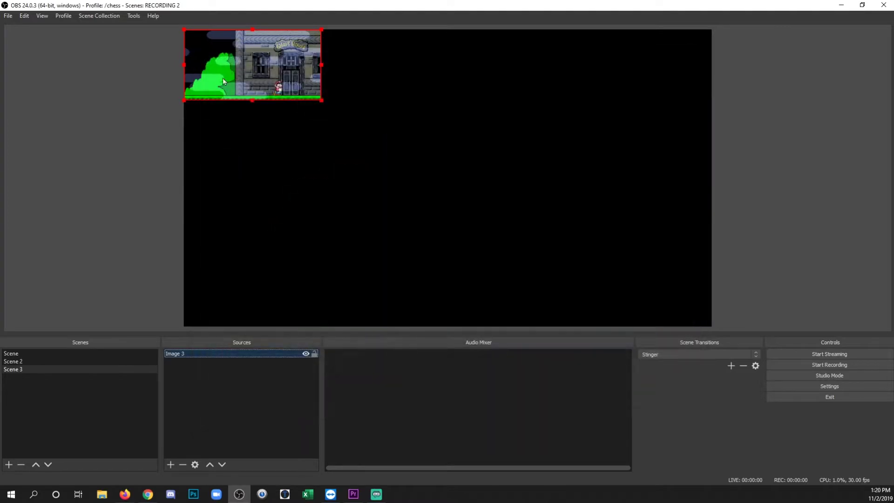
Step: Stretch the Ghost House image to fill the canvas, then switch to Scene 2
{"action": "left_click_drag", "start_coordinate": [319, 100], "coordinate": [653, 329]}
{"action": "left_click", "coordinate": [128, 264]}
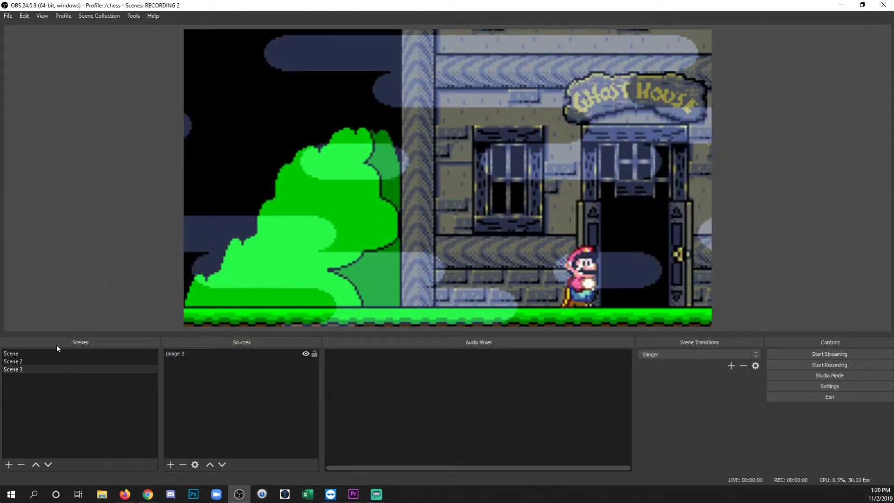
{"action": "left_click", "coordinate": [41, 362]}
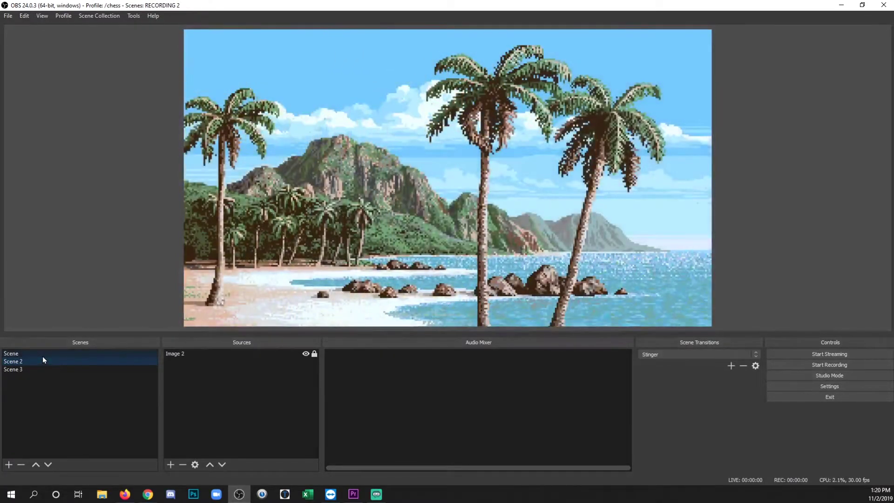
Step: Compare a Stinger switch to Scene 3 with Cut switches across all three scenes
{"action": "left_click", "coordinate": [42, 356]}
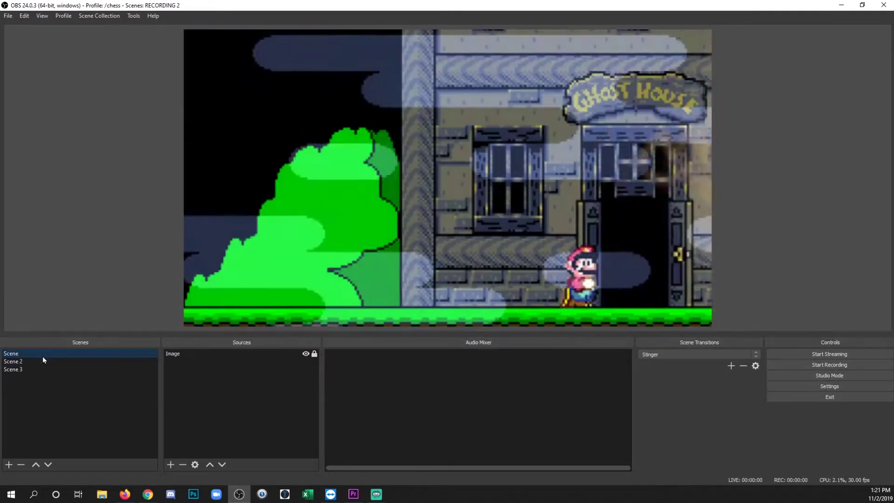
{"action": "left_click", "coordinate": [43, 370]}
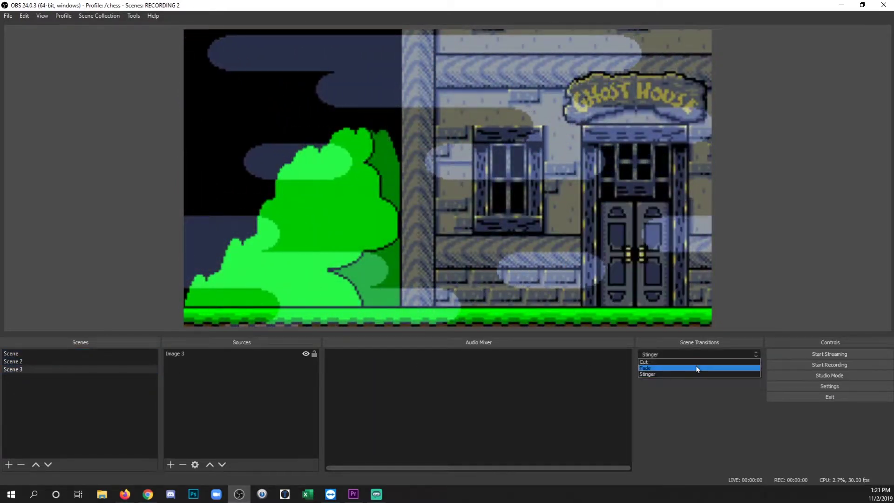
{"action": "left_click", "coordinate": [684, 363]}
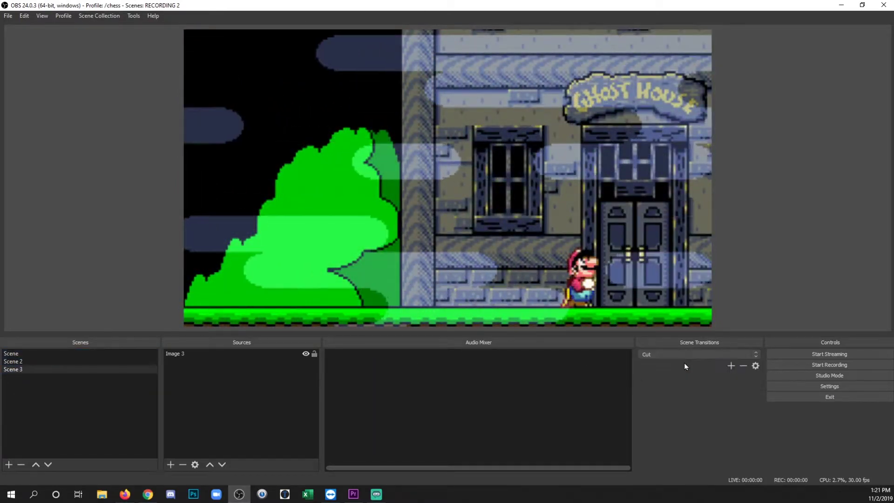
{"action": "left_click", "coordinate": [81, 362]}
{"action": "left_click", "coordinate": [77, 354]}
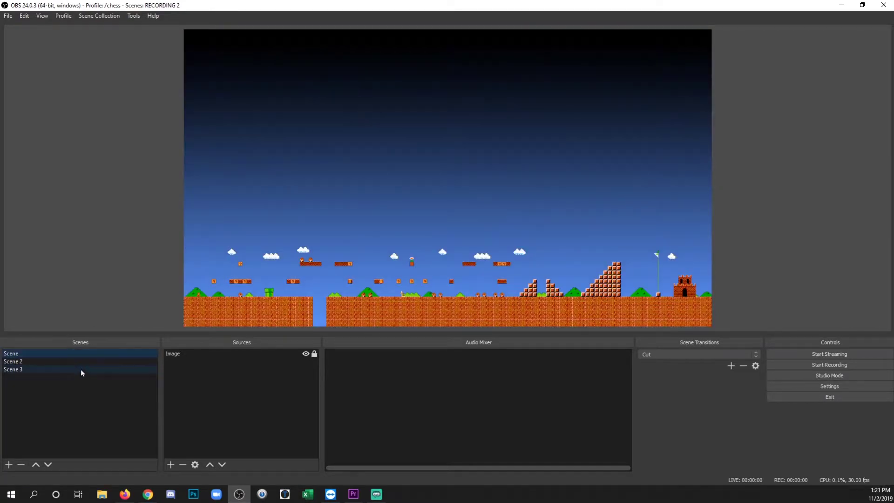
{"action": "left_click", "coordinate": [81, 370]}
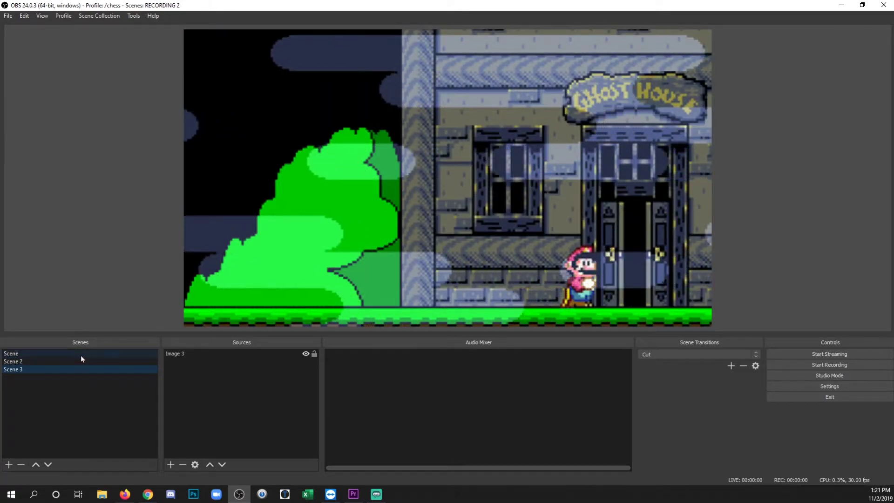
Step: Return to Scene and restore Stinger as the scene transition
{"action": "left_click", "coordinate": [81, 354]}
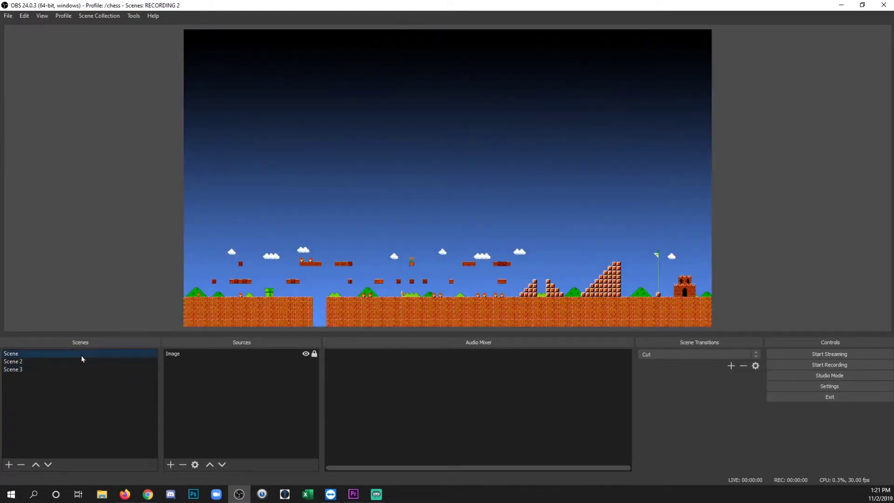
{"action": "left_click", "coordinate": [683, 356]}
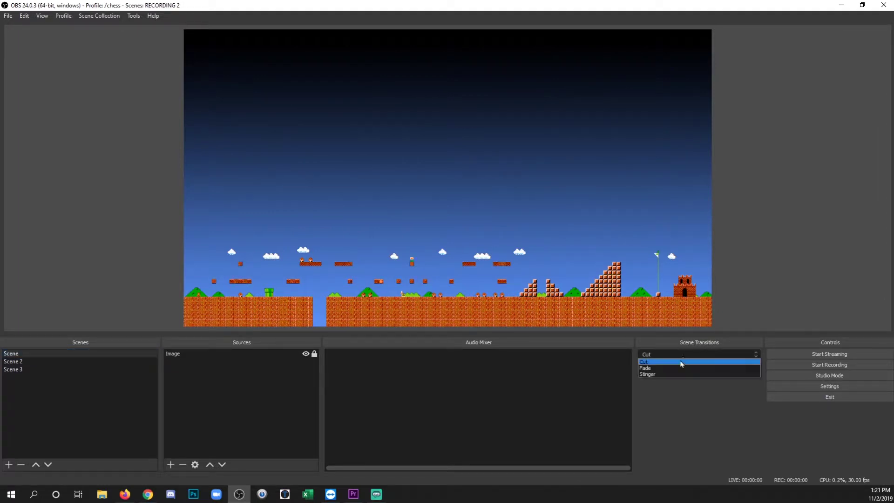
{"action": "left_click", "coordinate": [658, 375]}
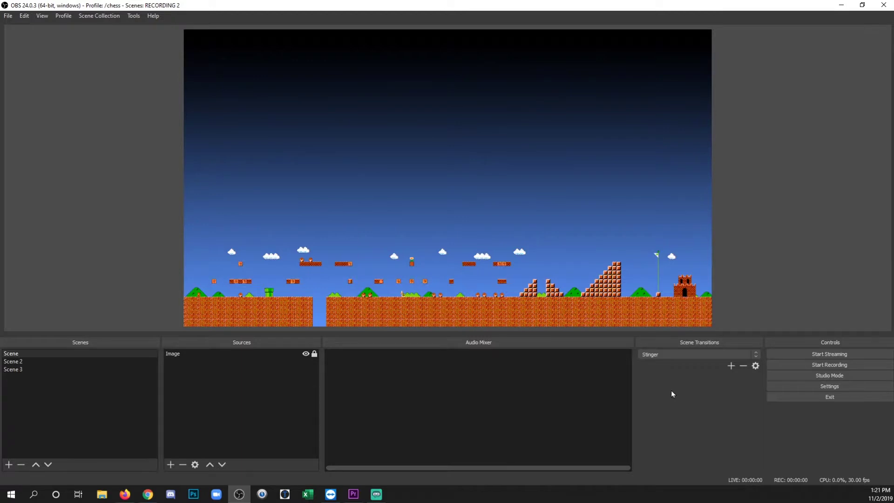
Step: Turn on Studio Mode and take Scene 2's beach live
{"action": "left_click", "coordinate": [832, 375]}
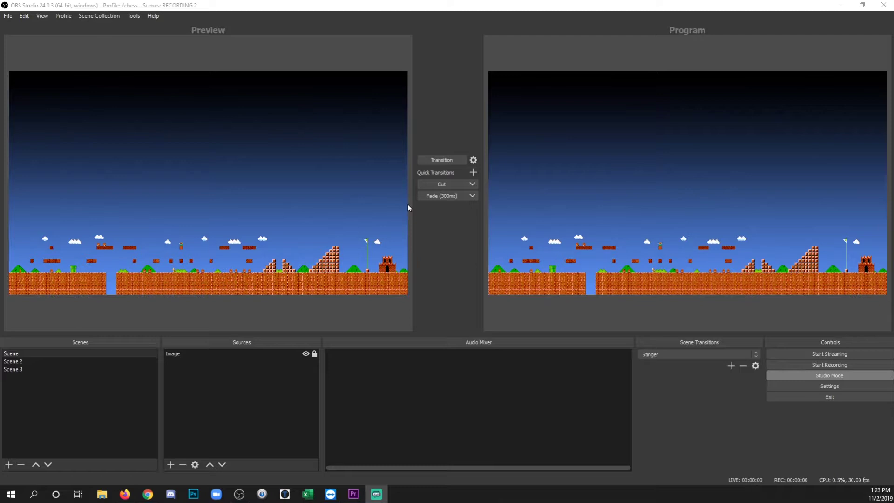
{"action": "left_click", "coordinate": [77, 365]}
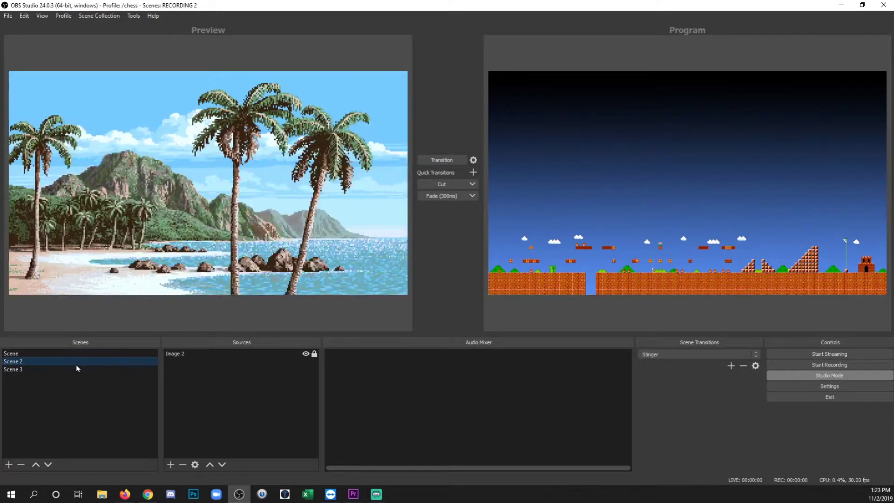
{"action": "left_click", "coordinate": [441, 160]}
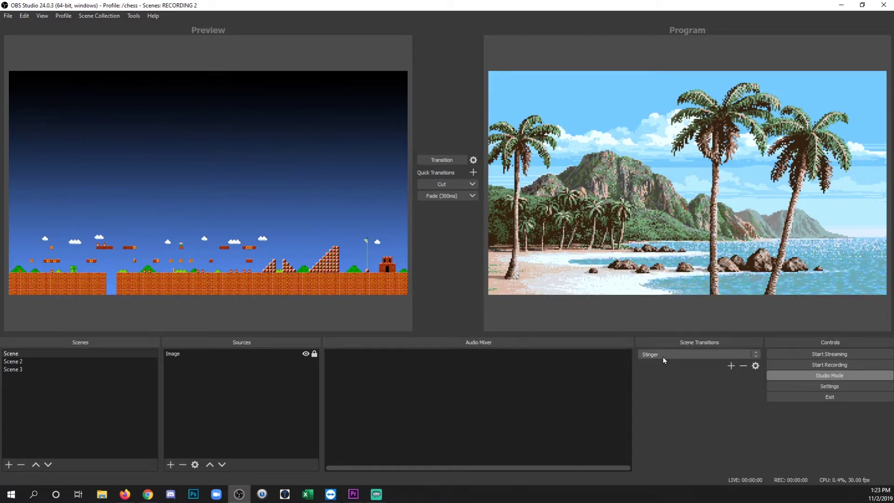
Step: Make Fade the default transition and fade the Mario scene back live
{"action": "left_click", "coordinate": [664, 355]}
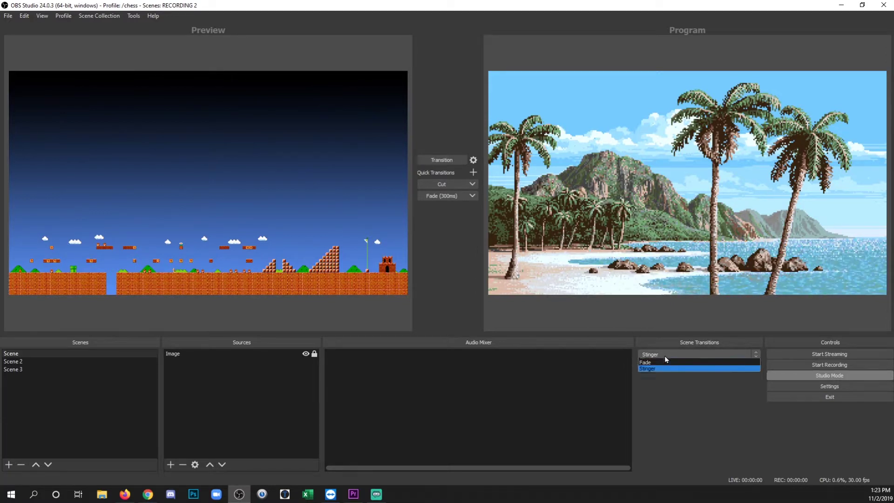
{"action": "left_click", "coordinate": [663, 368]}
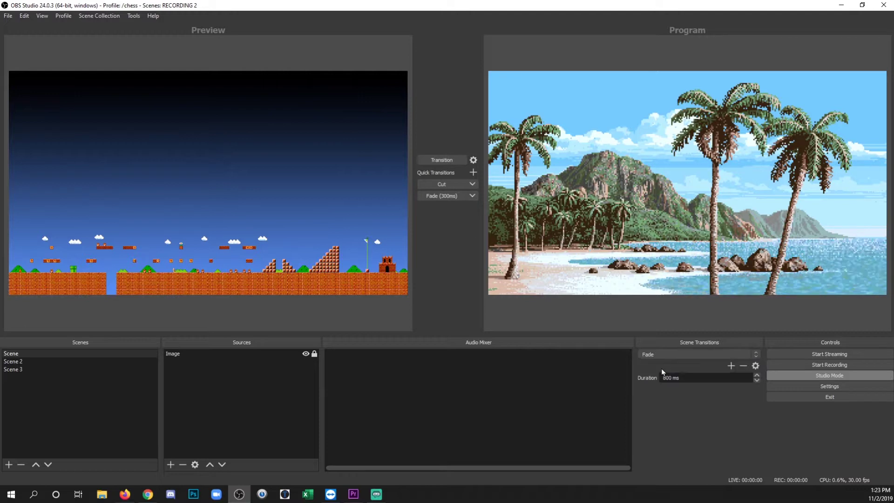
{"action": "left_click", "coordinate": [445, 160]}
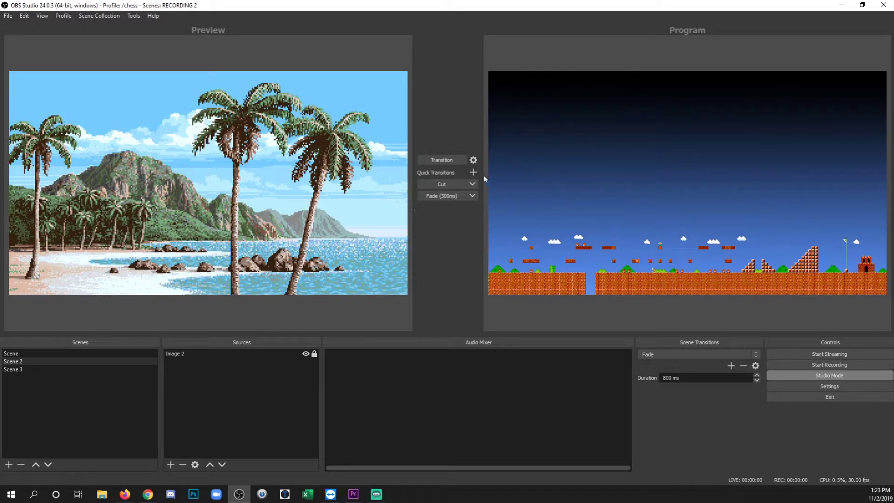
Step: Swap the beach and Mario scenes with the Cut and Fade (300ms) quick transitions
{"action": "left_click", "coordinate": [448, 186]}
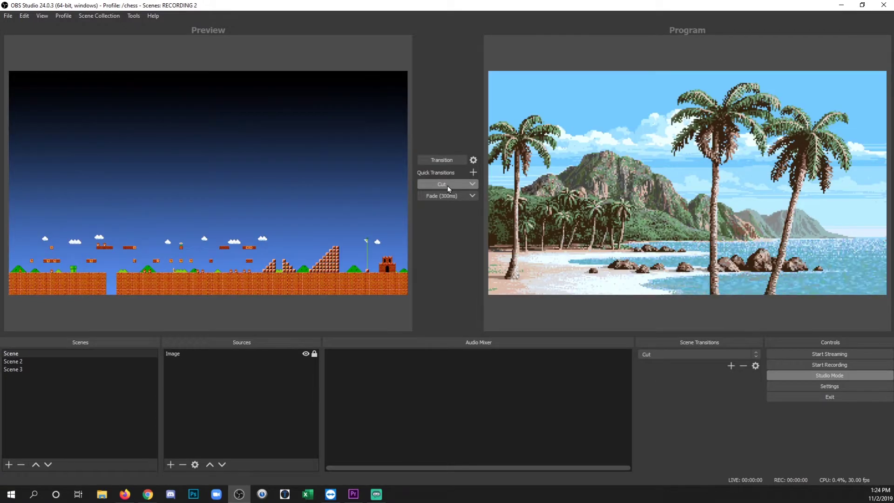
{"action": "left_click", "coordinate": [445, 197]}
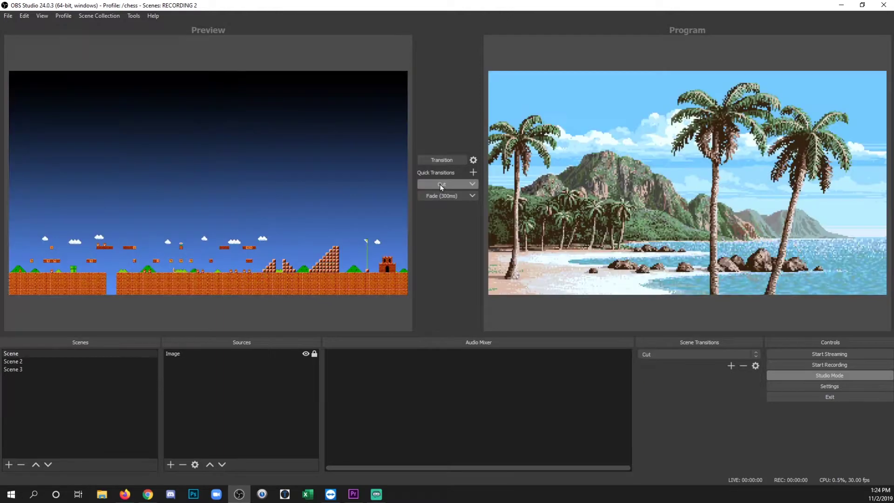
{"action": "left_click", "coordinate": [440, 184]}
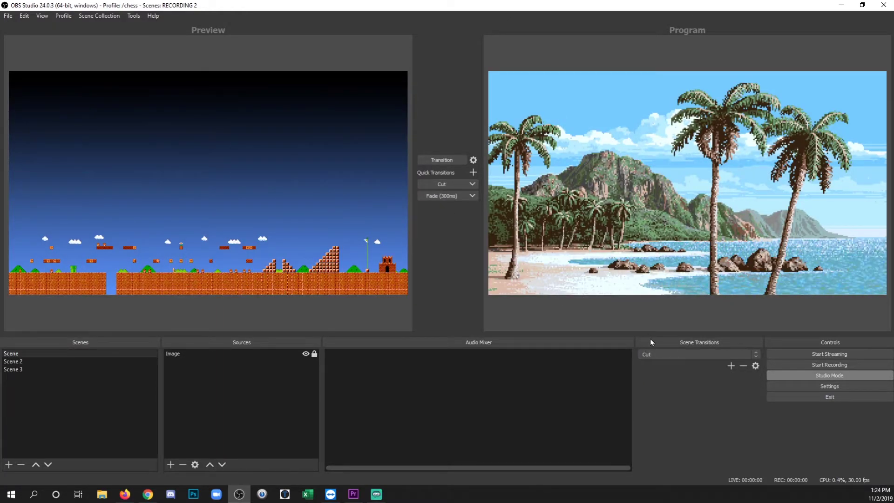
{"action": "left_click", "coordinate": [445, 161]}
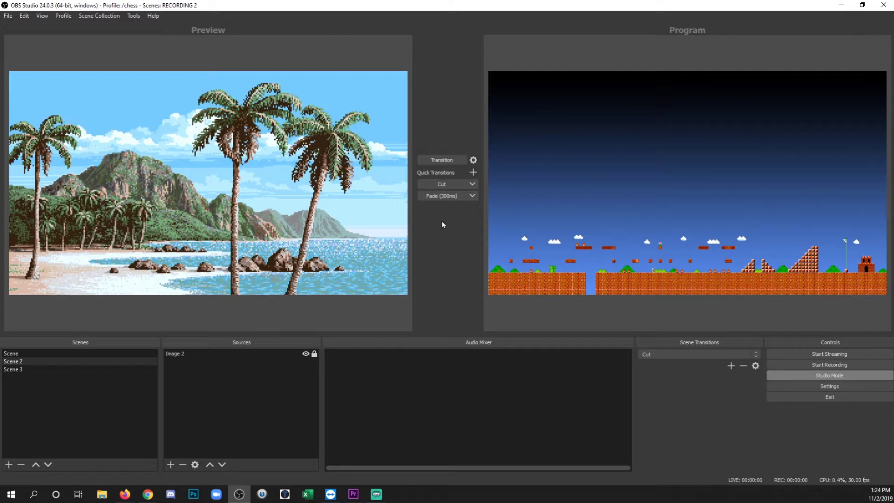
Step: Add a Stinger quick transition and use it to take the beach, then Scene 3's Ghost House, live
{"action": "left_click", "coordinate": [474, 173]}
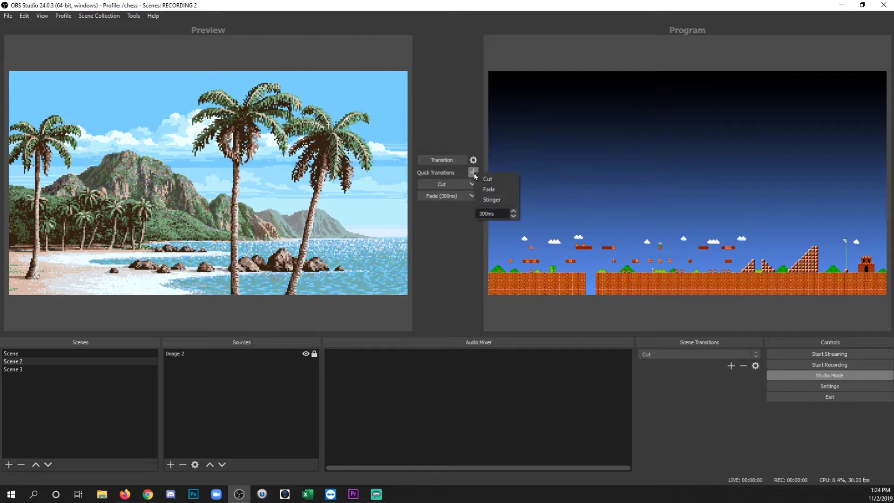
{"action": "left_click", "coordinate": [492, 200]}
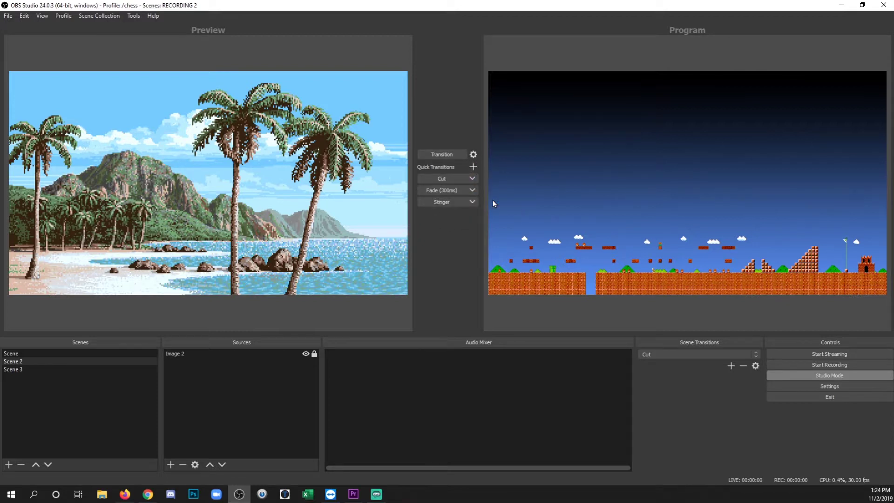
{"action": "left_click", "coordinate": [452, 207]}
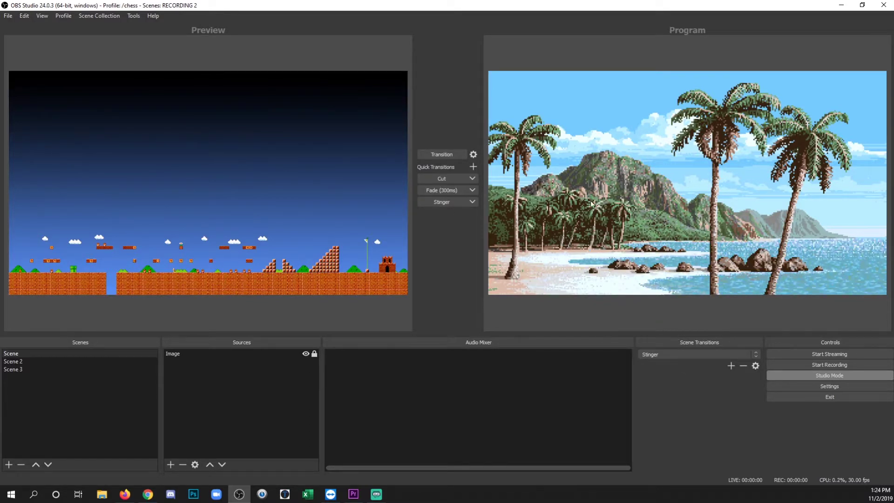
{"action": "left_click", "coordinate": [99, 370]}
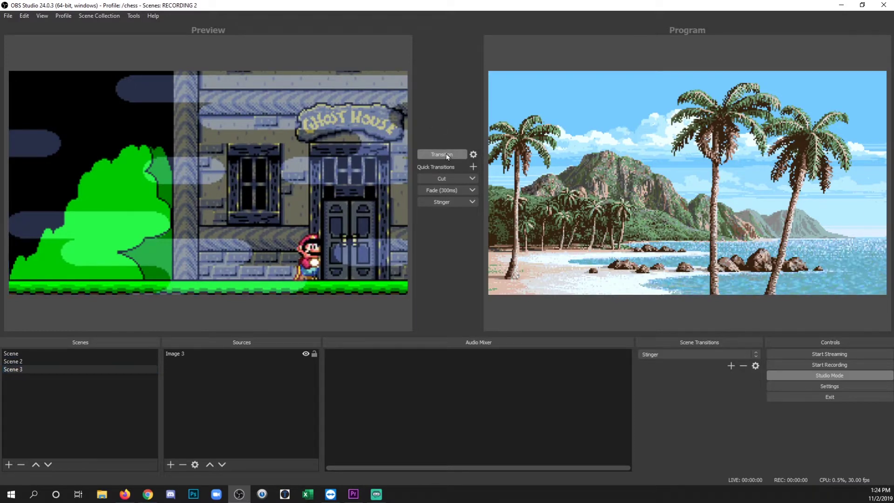
{"action": "left_click", "coordinate": [446, 155]}
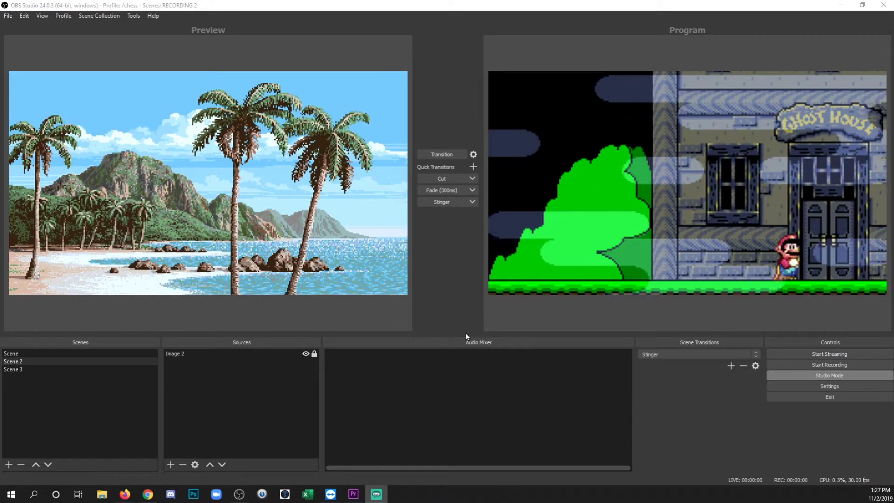
Step: Set the default scene transition back to Cut and cue Scene in preview
{"action": "left_click", "coordinate": [668, 355]}
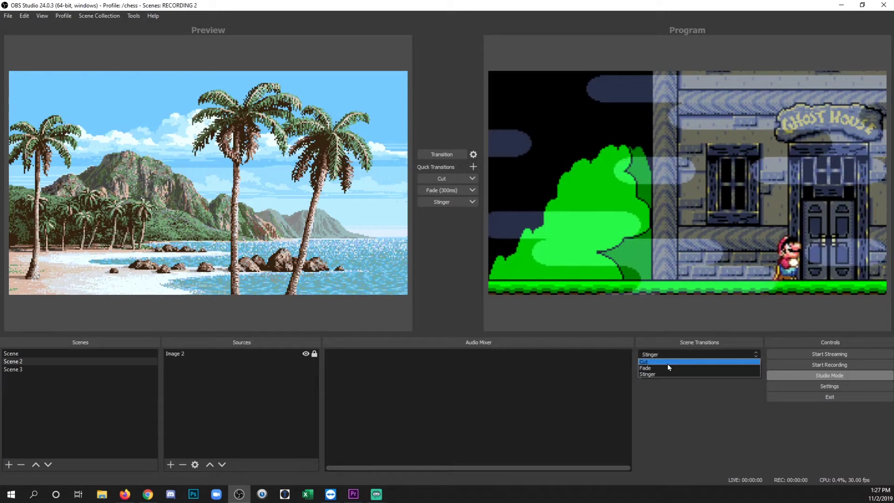
{"action": "left_click", "coordinate": [667, 363]}
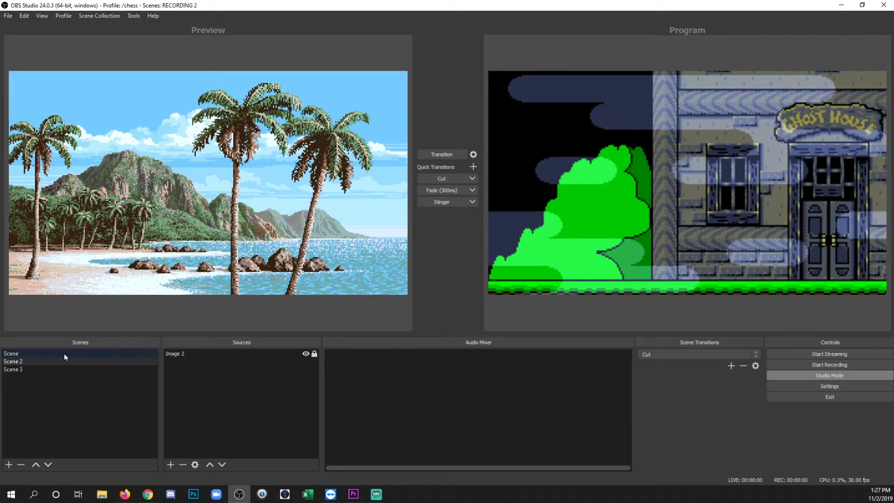
{"action": "left_click", "coordinate": [67, 355]}
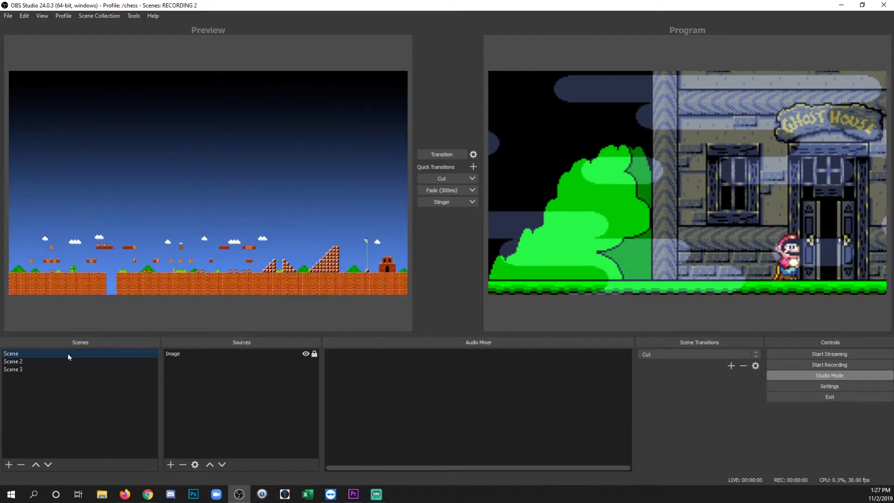
Step: Give Scene a Stinger transition override and take the Mario scene live
{"action": "right_click", "coordinate": [68, 354]}
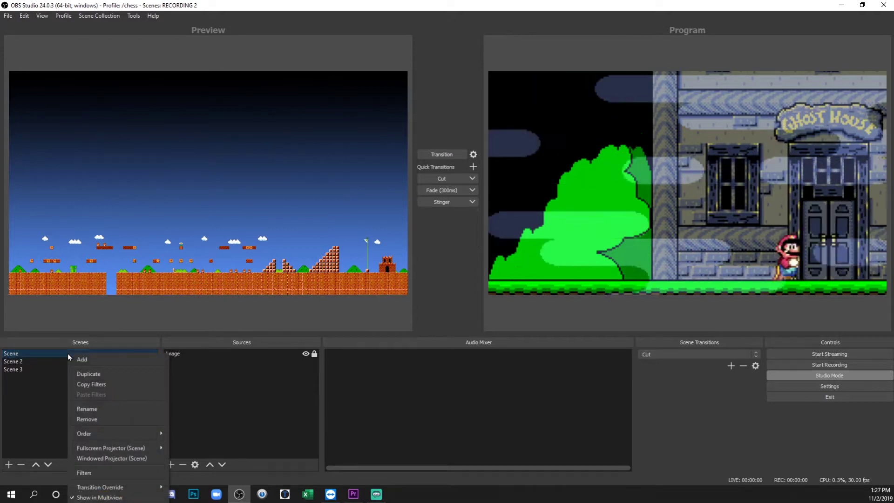
{"action": "mouse_move", "coordinate": [154, 492]}
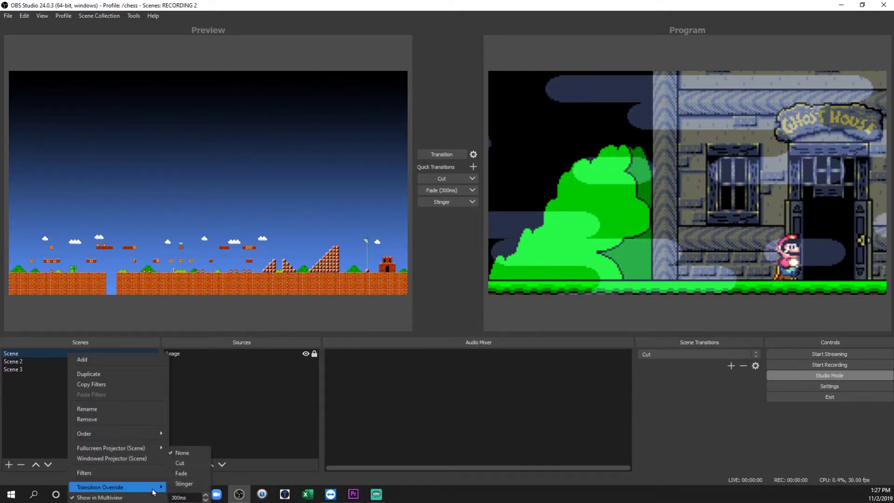
{"action": "left_click", "coordinate": [205, 484]}
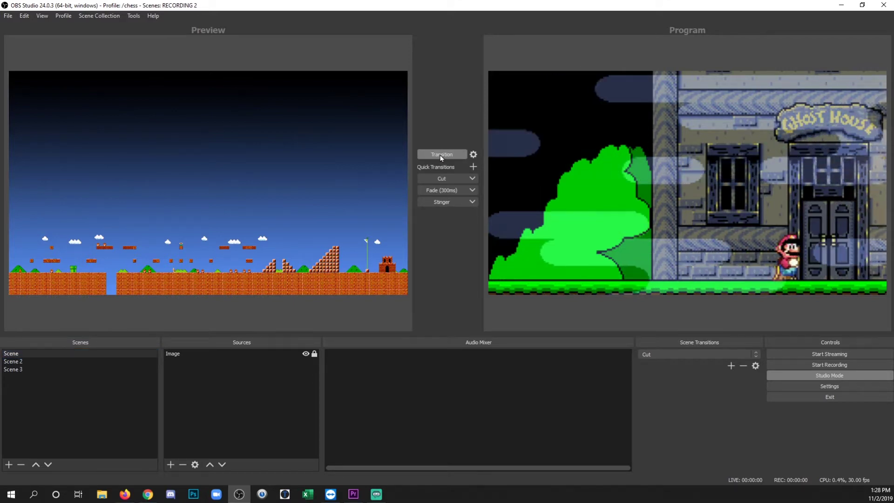
{"action": "left_click", "coordinate": [441, 155]}
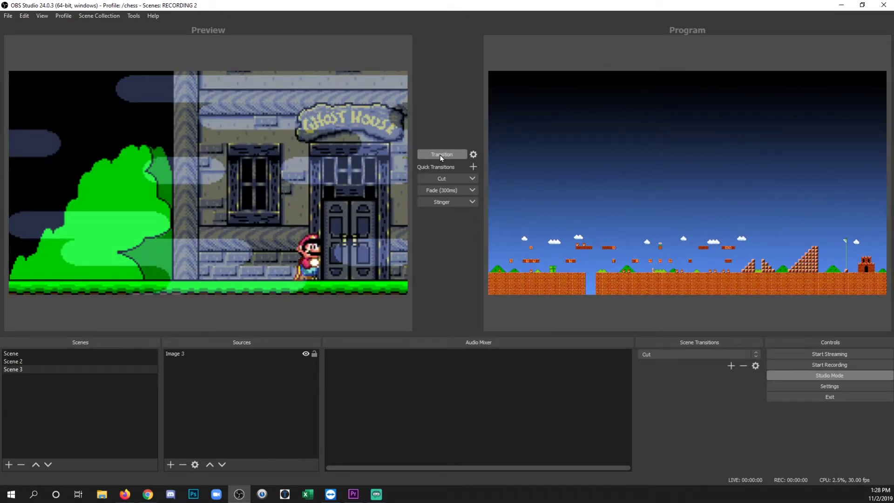
Step: Cut Scene 2's beach live, take the Mario Scene live with the Stinger, then cut back to the beach
{"action": "left_click", "coordinate": [84, 362]}
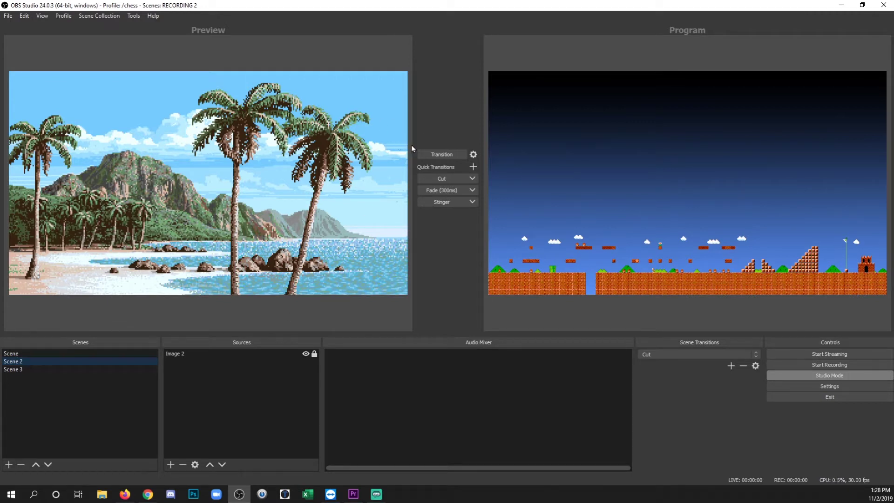
{"action": "left_click", "coordinate": [444, 158]}
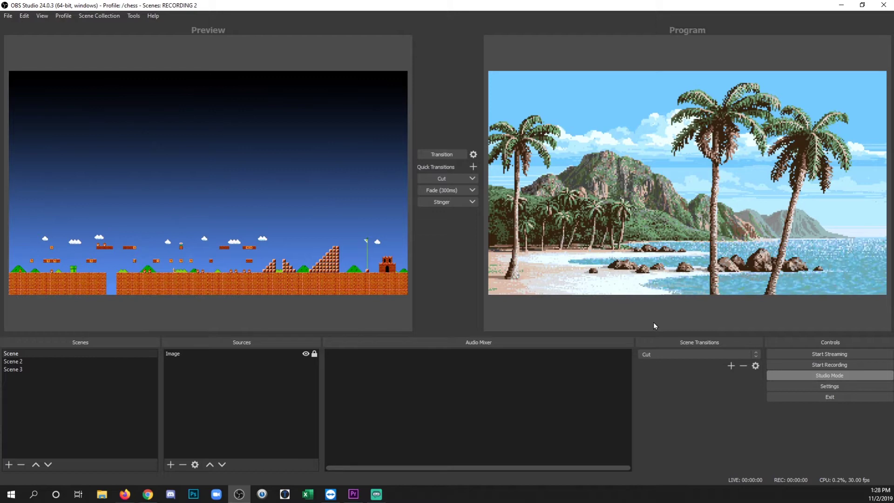
{"action": "left_click", "coordinate": [445, 156]}
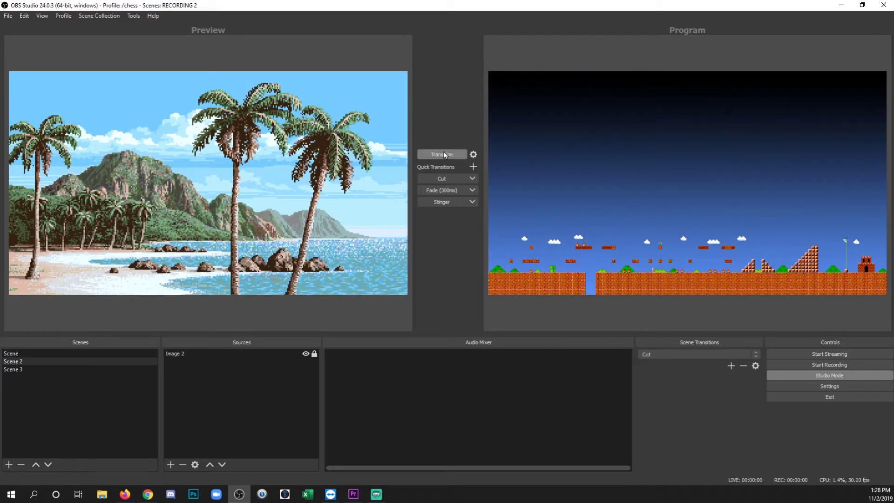
{"action": "left_click", "coordinate": [445, 156]}
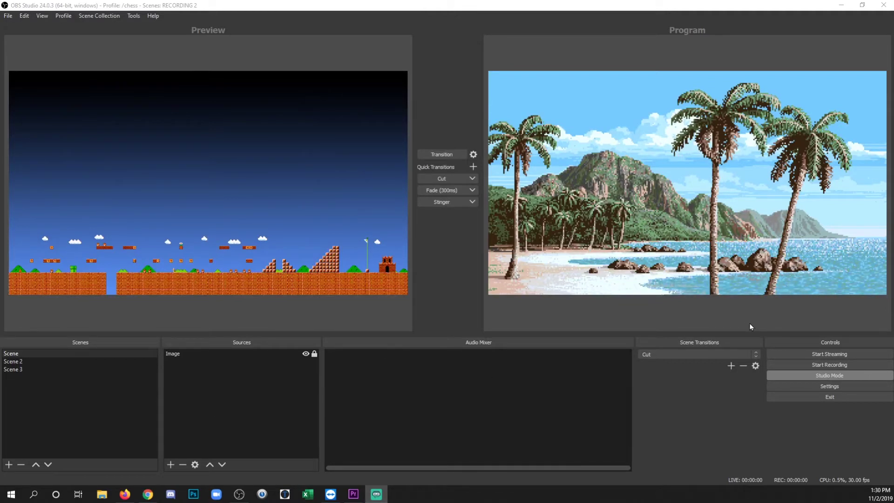
{"action": "left_click", "coordinate": [731, 366]}
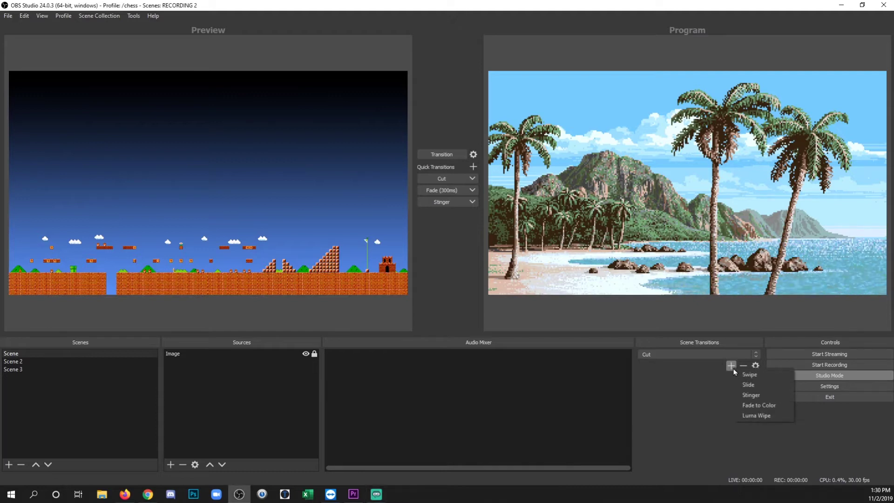